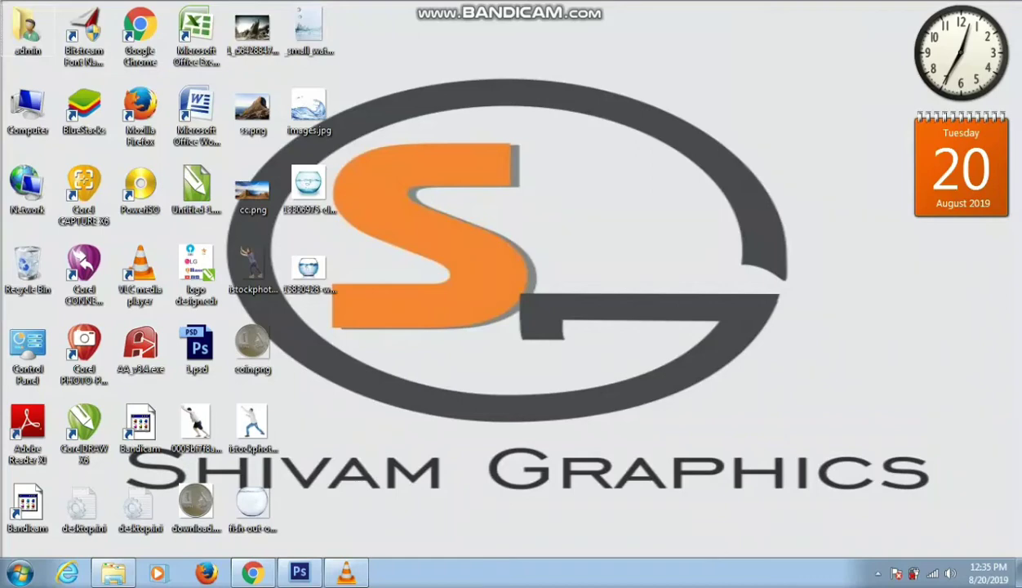
Step: Open the TV photo pi20086.jpg from the jitu folder by dragging it into Photoshop
click(878, 573)
right_click(576, 121)
click(616, 164)
click(298, 573)
click(298, 573)
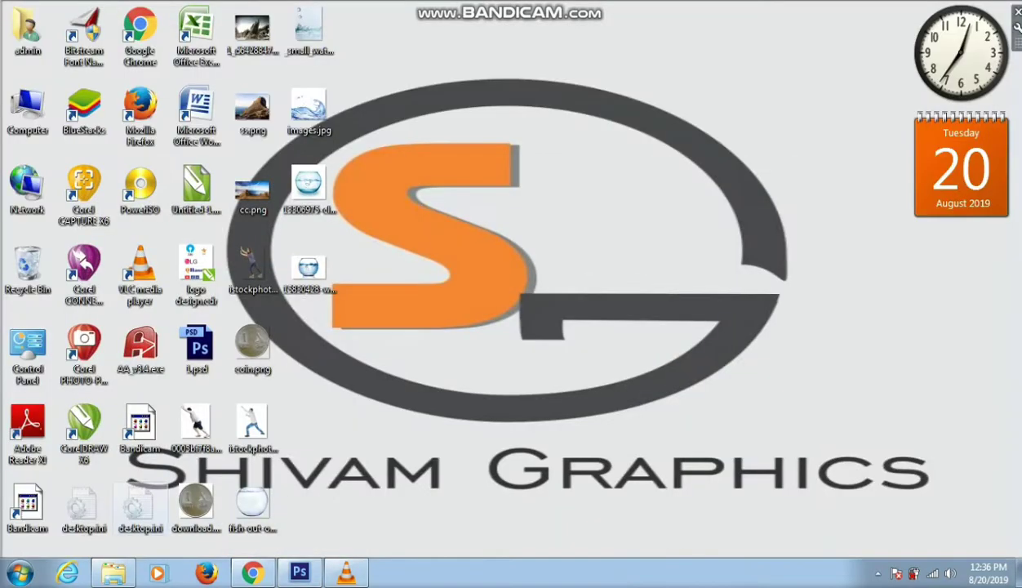
click(114, 572)
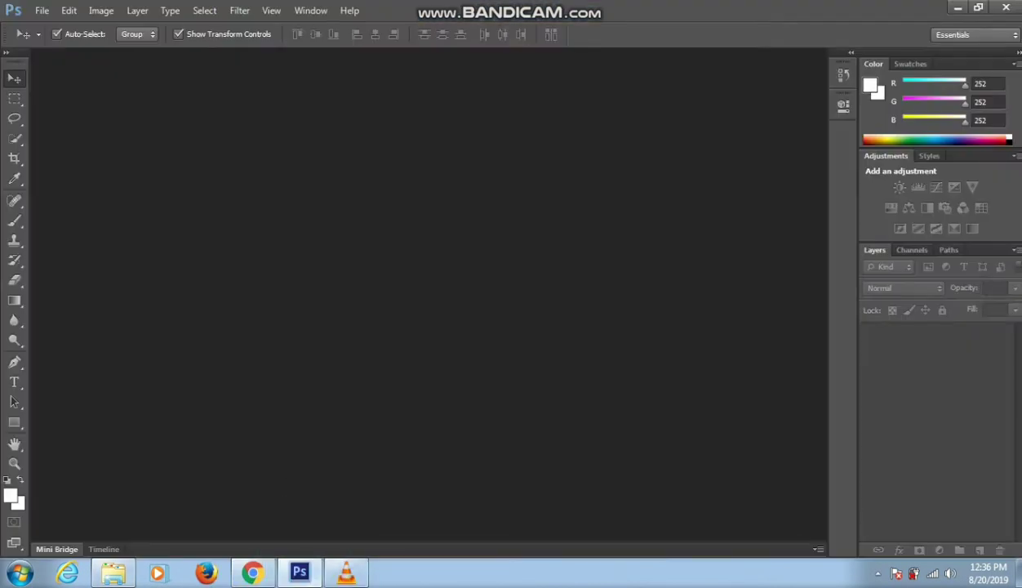
drag(488, 449, 343, 445)
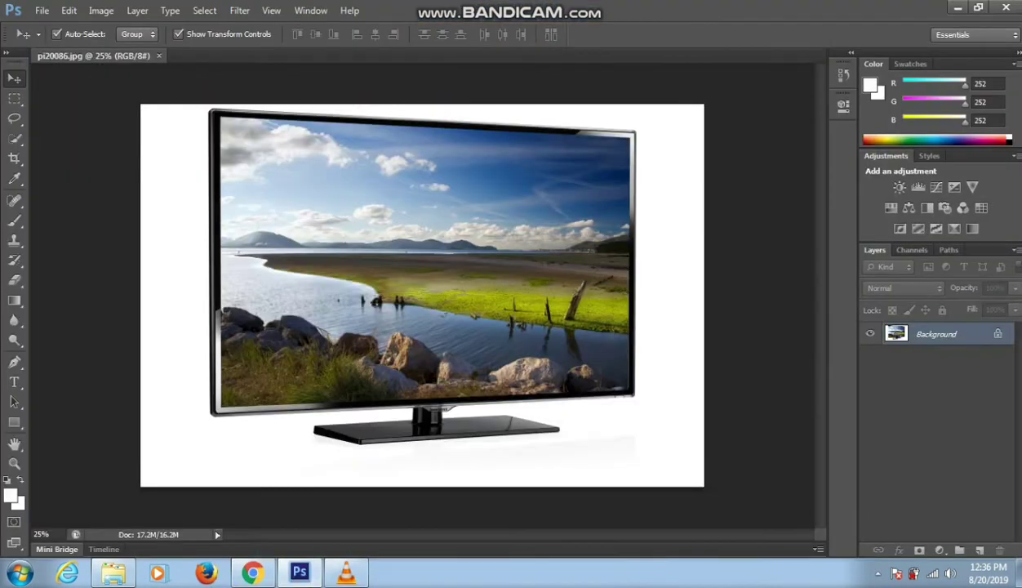
Step: Place bg_road2.jpg as a layer over the TV photo and scale it up to about 120%
key(m)
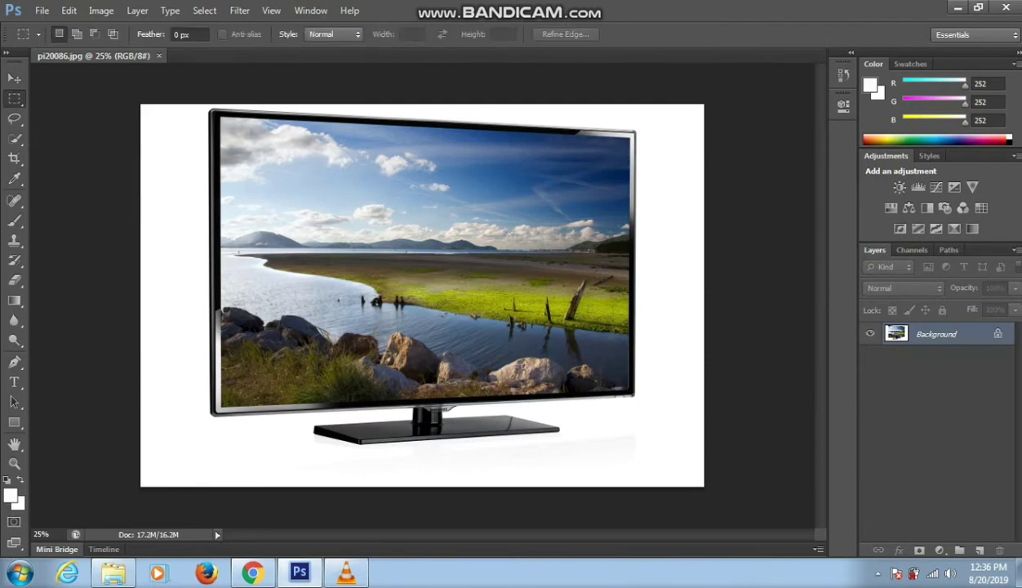
key(v)
click(114, 573)
scroll(788, 173, up, 10)
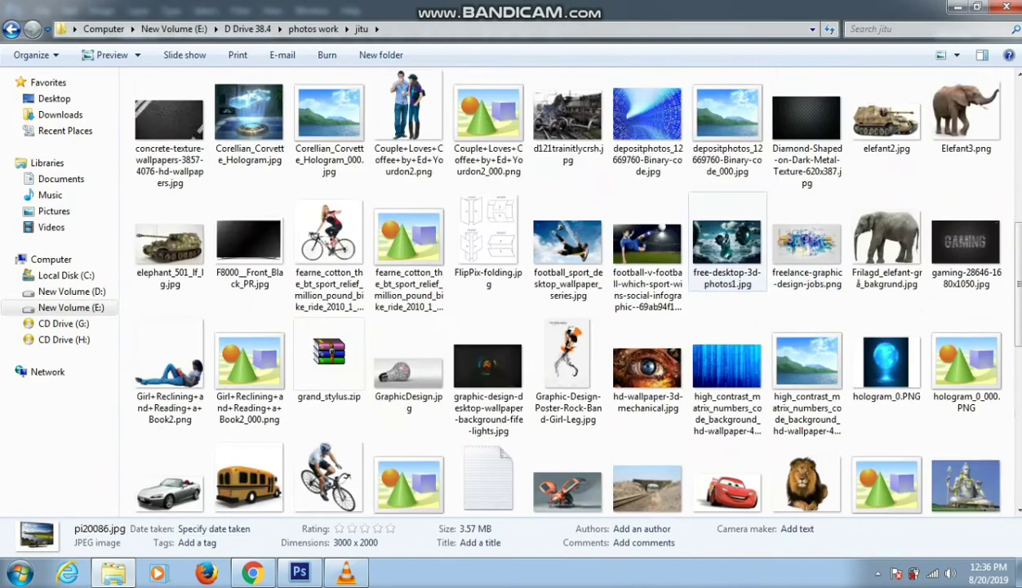
scroll(788, 173, up, 5)
scroll(787, 184, up, 5)
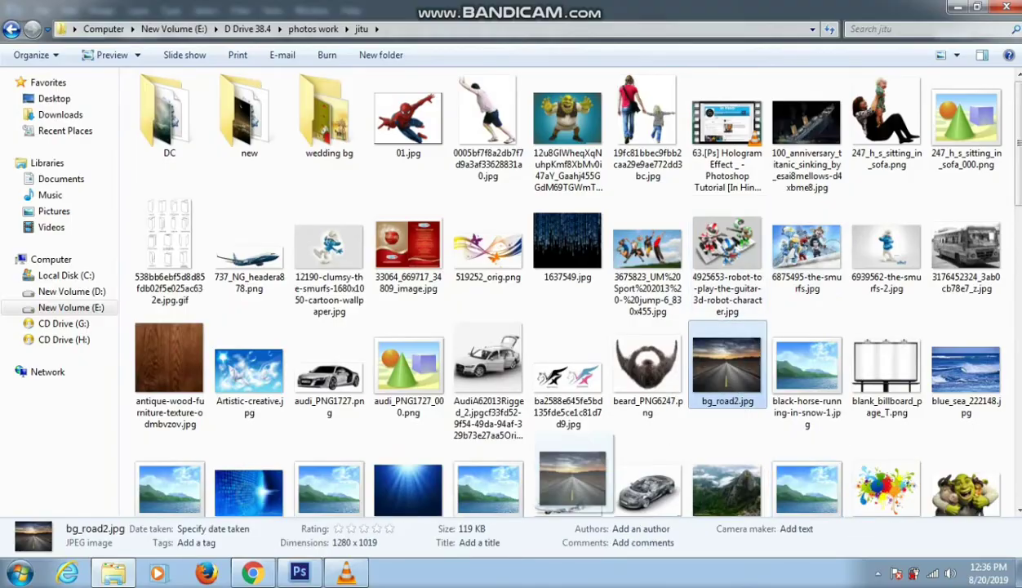
mouse_move(727, 367)
mouse_down()
mouse_move(306, 569)
mouse_move(421, 294)
mouse_move(347, 235)
mouse_up()
key(Return)
drag(467, 327, 547, 392)
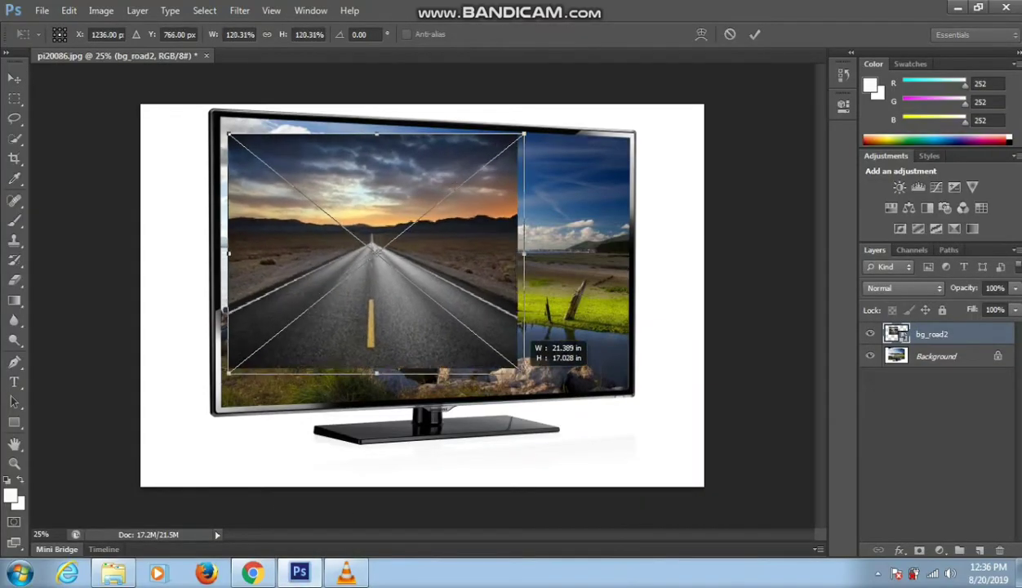
Step: Commit the road layer's scaling and put its transform into Distort mode
key(Return)
right_click(459, 252)
key(Escape)
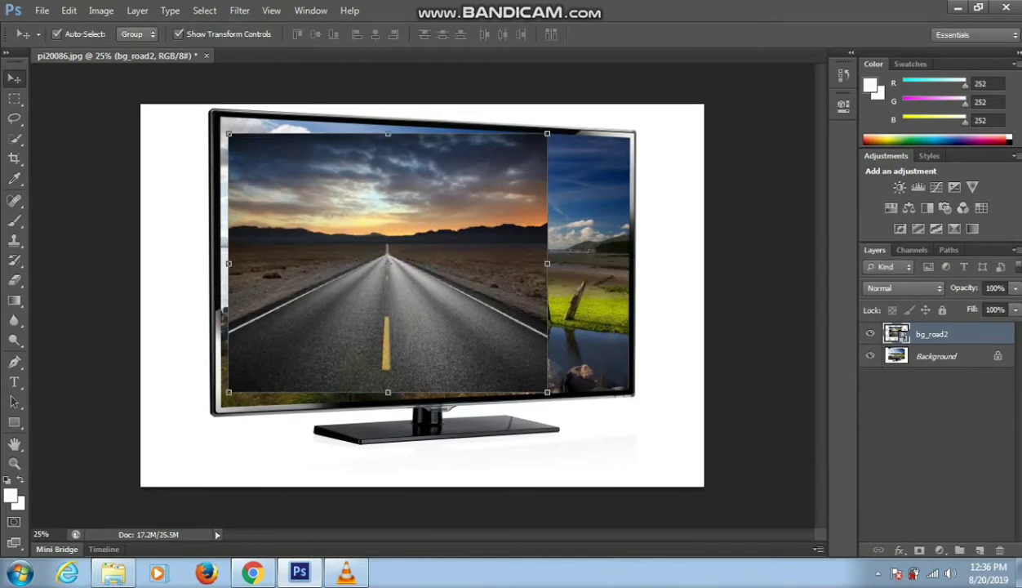
key(ctrl+t)
right_click(388, 255)
key(Escape)
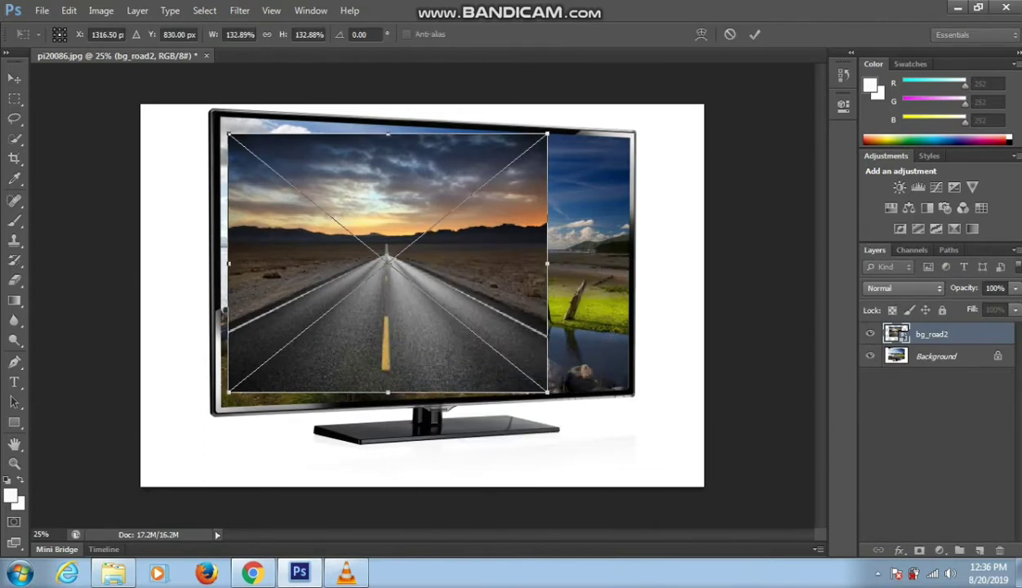
scroll(494, 344, up, 3)
right_click(524, 247)
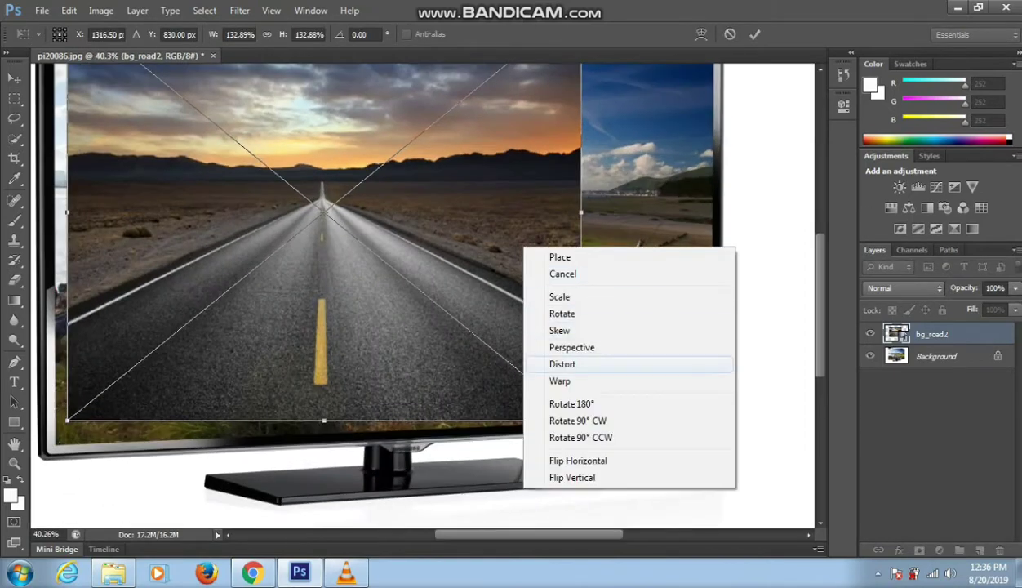
click(562, 364)
Step: Pin the road's bottom-right and top-right corners to the TV screen's inner corners
mouse_move(581, 421)
mouse_down()
mouse_move(730, 402)
mouse_move(728, 416)
mouse_up()
scroll(705, 422, up, 2)
scroll(705, 422, up, 3)
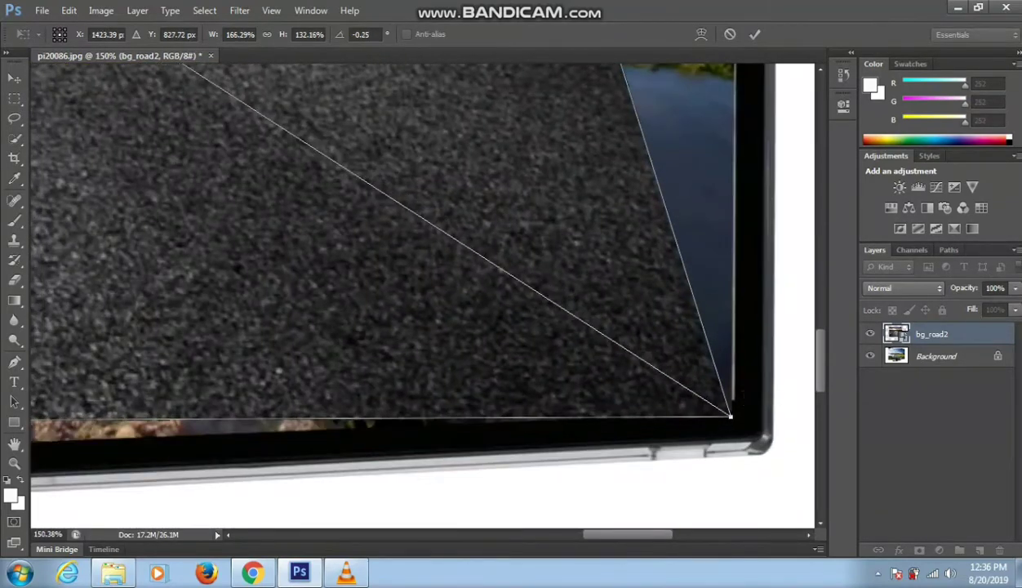
scroll(728, 416, down, 4)
scroll(663, 206, up, 5)
scroll(662, 206, up, 2)
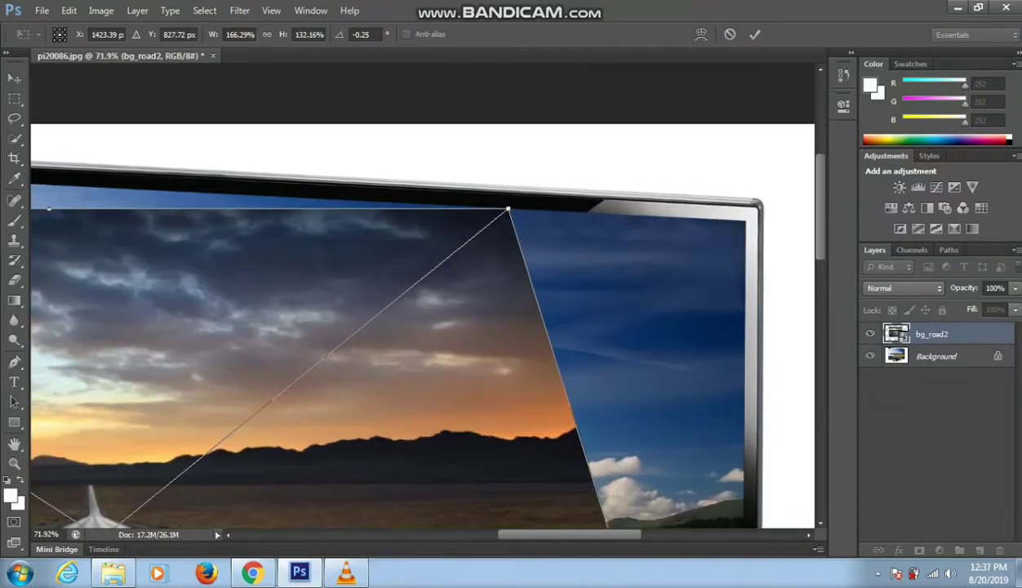
drag(654, 212, 748, 210)
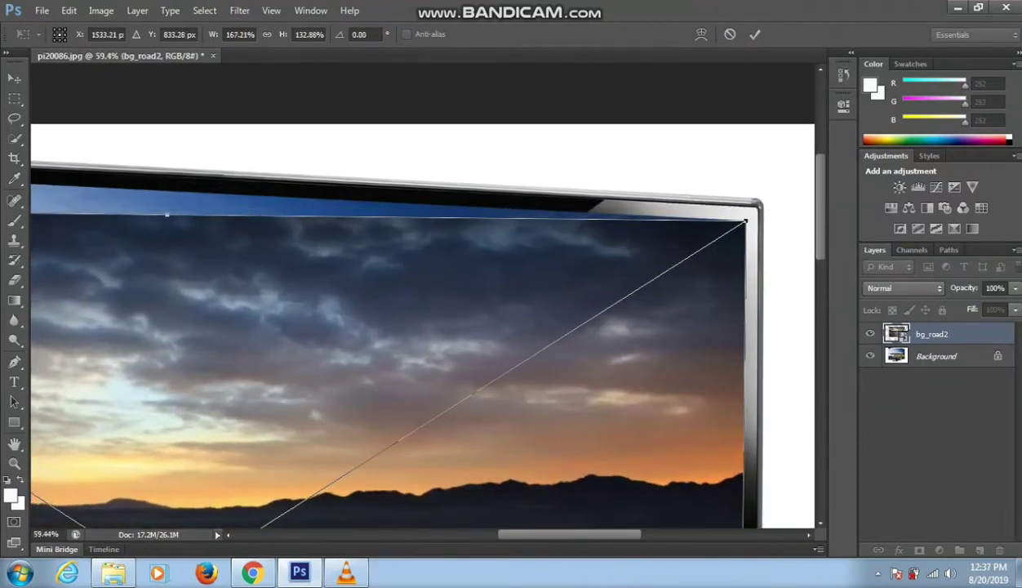
Step: Pin the road's top-left corner to the screen and apply the distortion
key(alt+space)
scroll(433, 326, left, 5)
drag(432, 232, 410, 181)
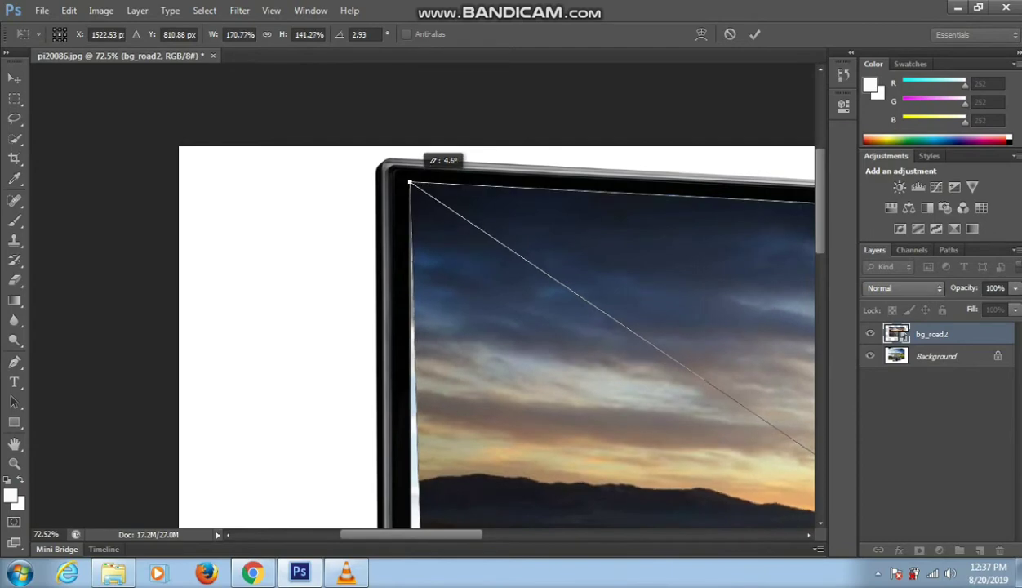
scroll(410, 181, down, 5)
scroll(410, 182, down, 5)
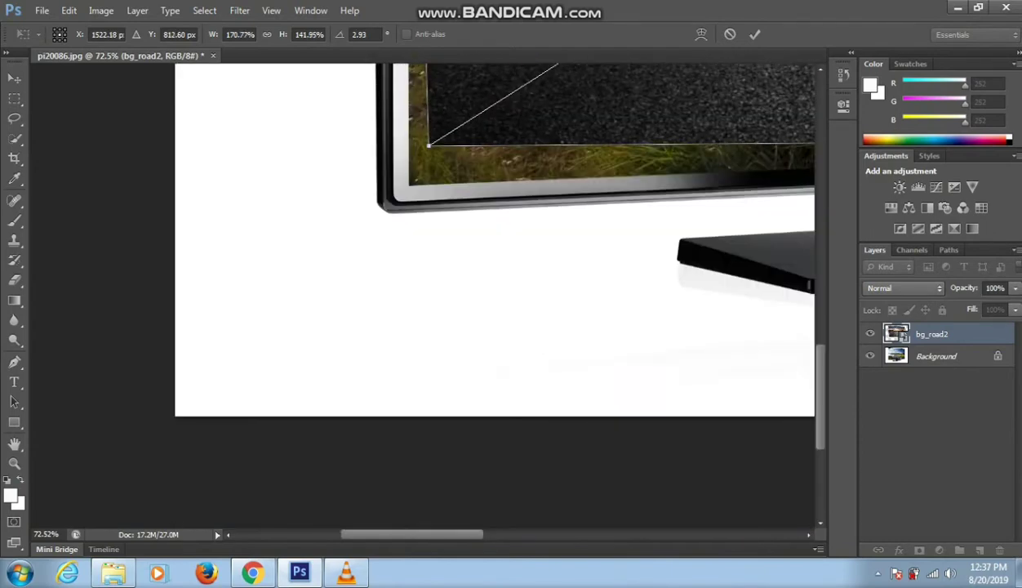
drag(425, 144, 410, 182)
key(Return)
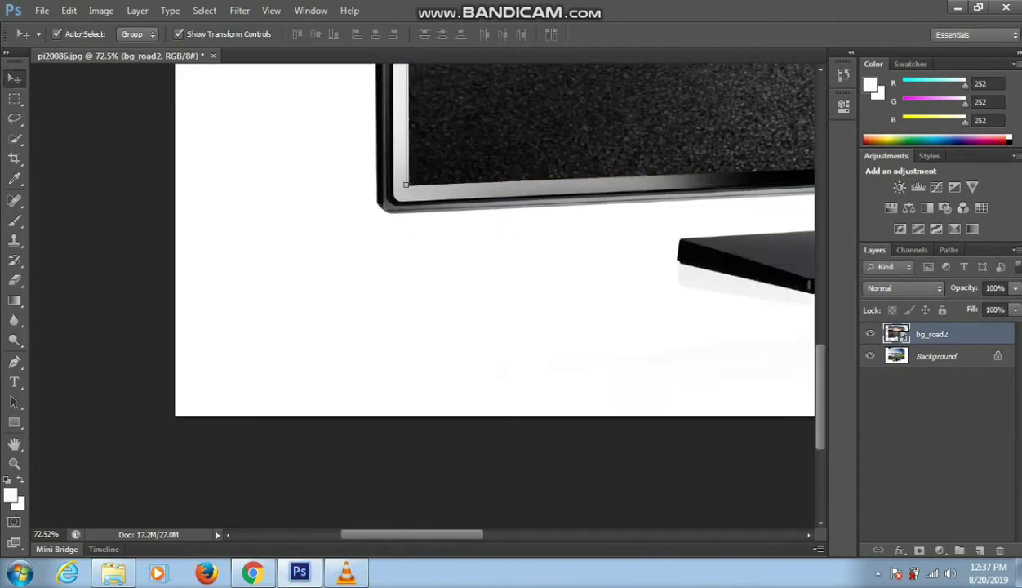
key(ctrl+0)
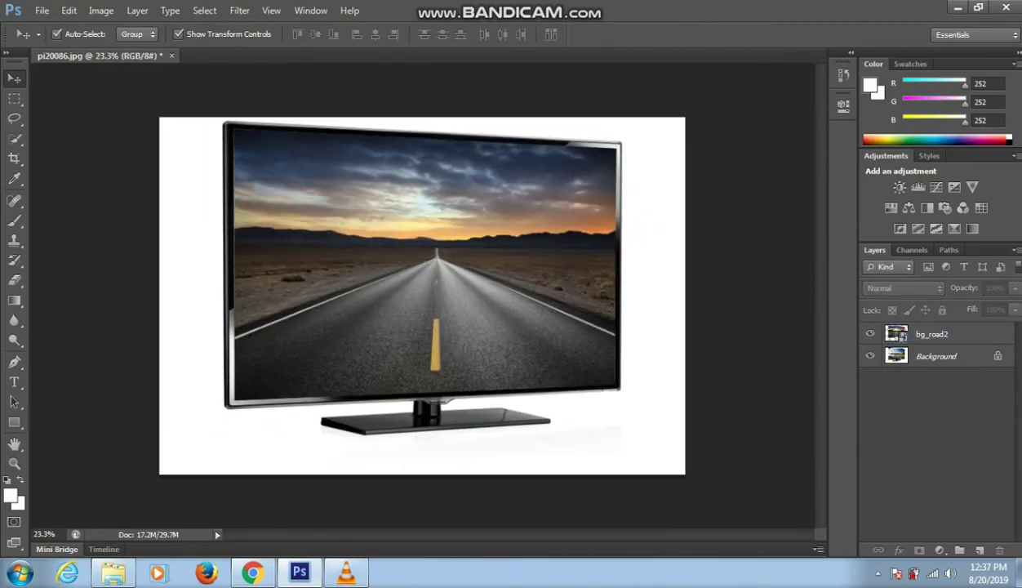
Step: Duplicate the road layer and rasterize the copy
click(902, 334)
key(ctrl+j)
right_click(973, 334)
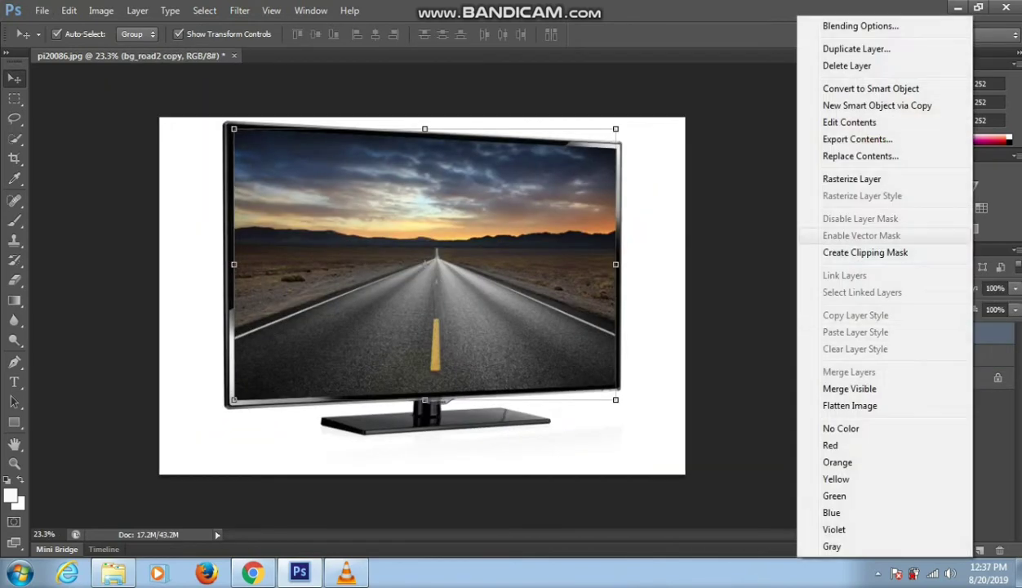
key(Escape)
right_click(971, 334)
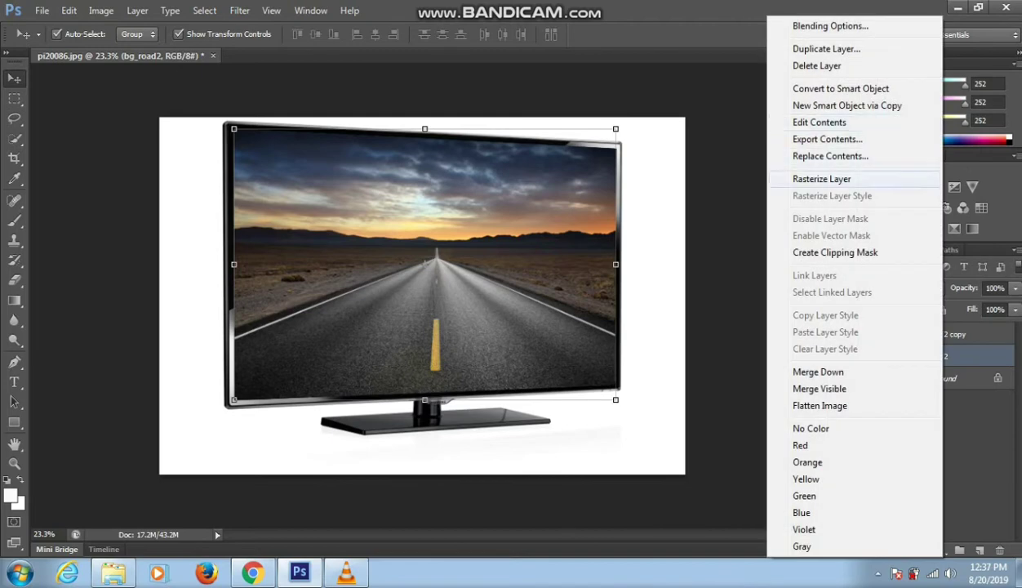
click(852, 179)
Step: Warp the road copy, peeling its top-left corner down into a curl
key(ctrl+t)
right_click(481, 225)
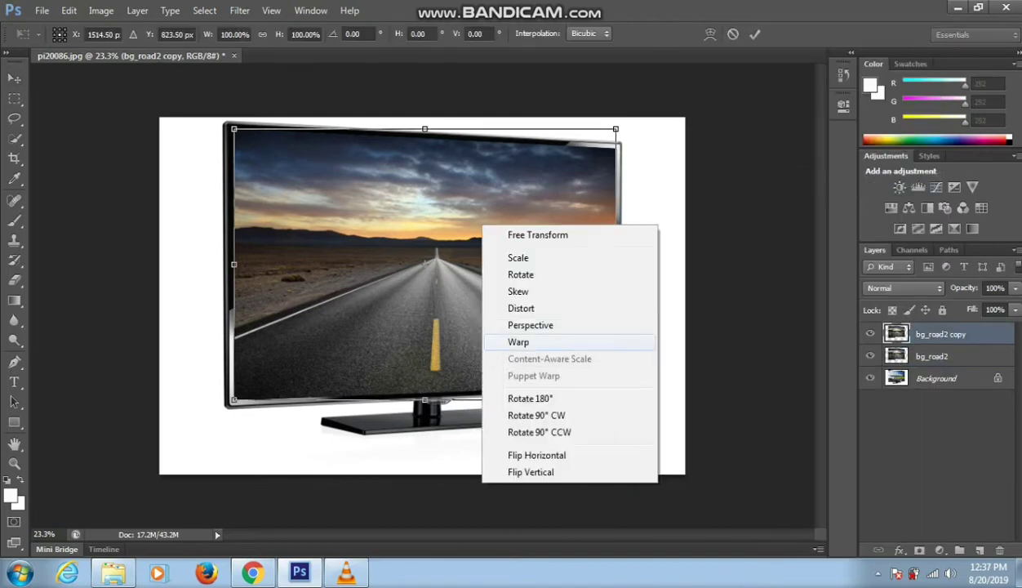
click(522, 342)
drag(234, 129, 309, 274)
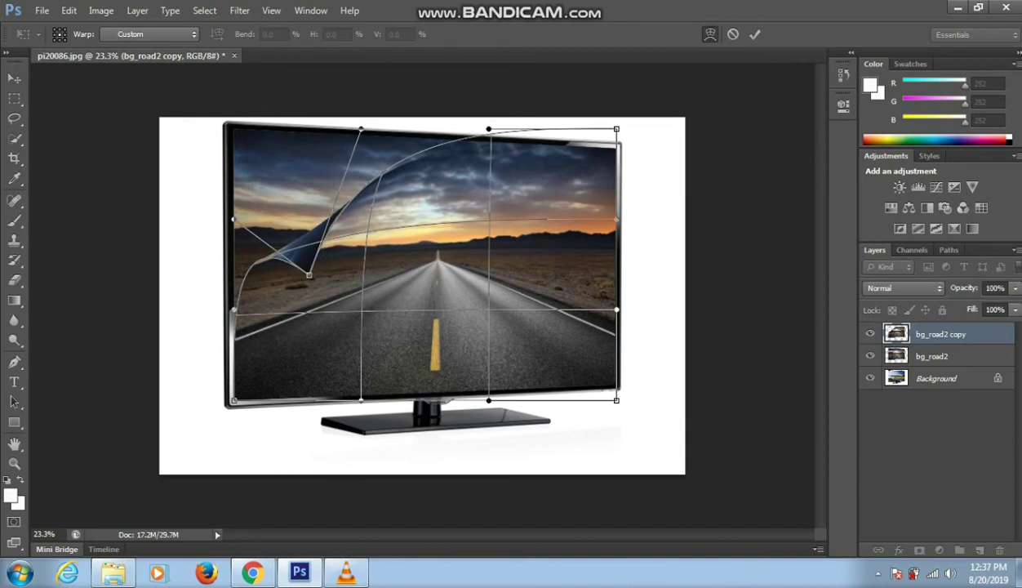
drag(489, 129, 506, 151)
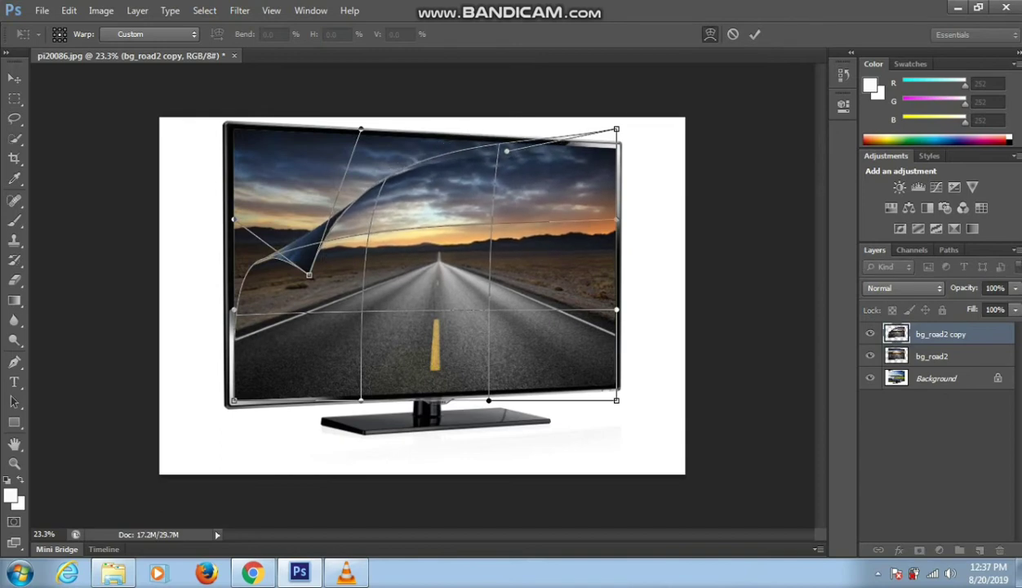
drag(617, 129, 616, 130)
drag(233, 310, 254, 319)
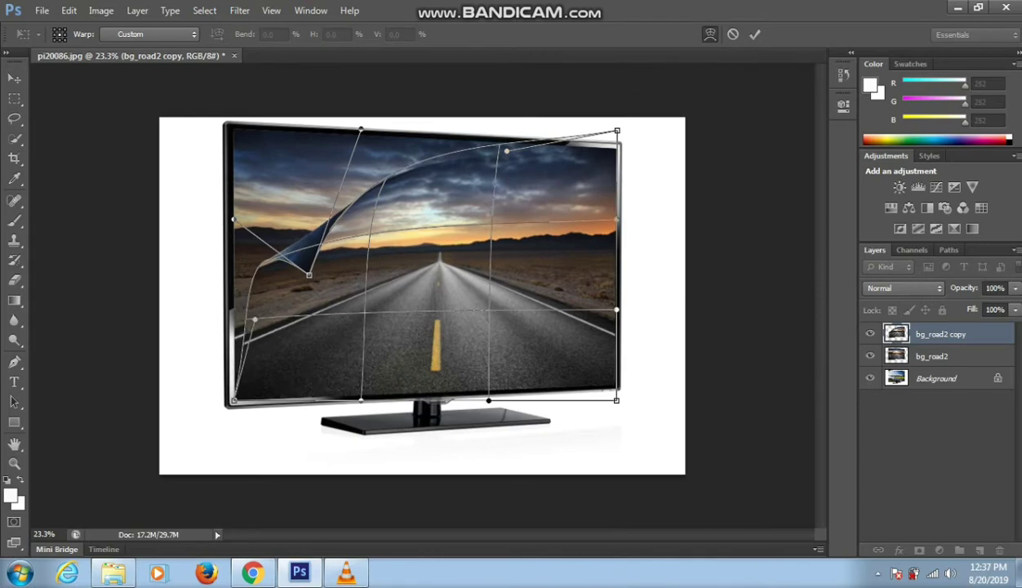
Step: Refine the curl's left side and upper edge, then apply the warp
mouse_move(308, 275)
mouse_down()
mouse_move(365, 286)
mouse_move(365, 297)
mouse_up()
drag(234, 218, 236, 232)
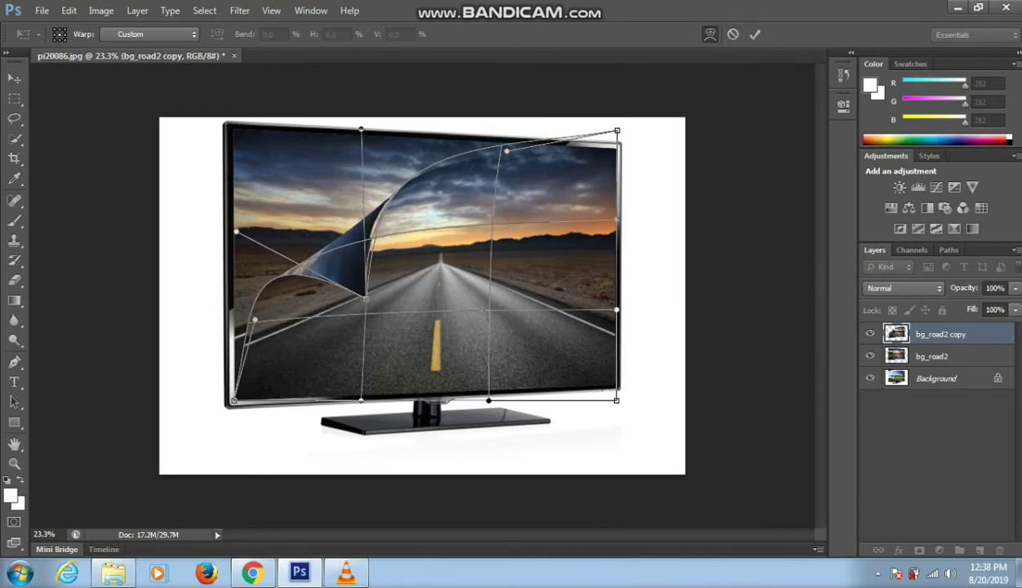
drag(361, 129, 462, 157)
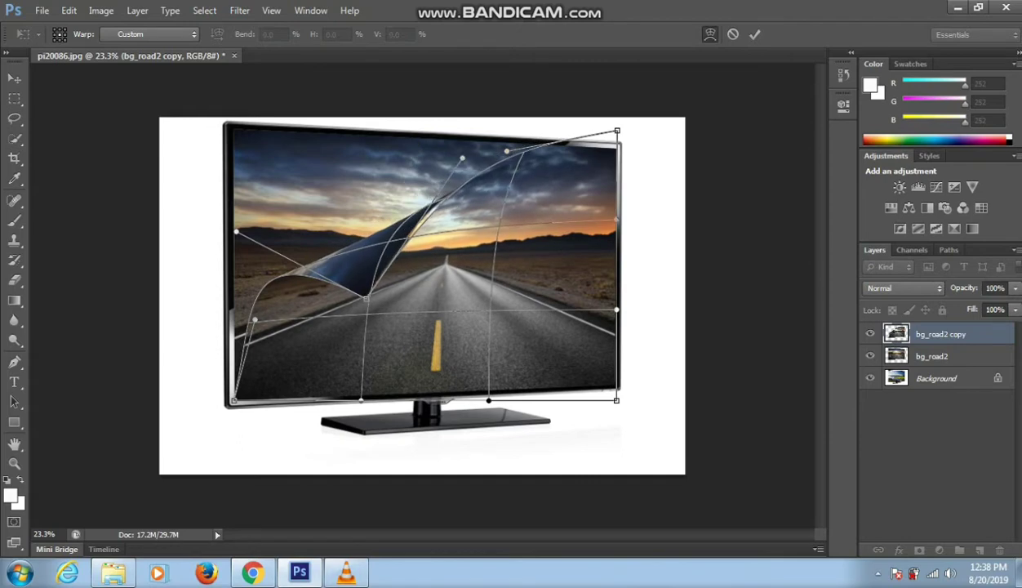
drag(236, 232, 265, 272)
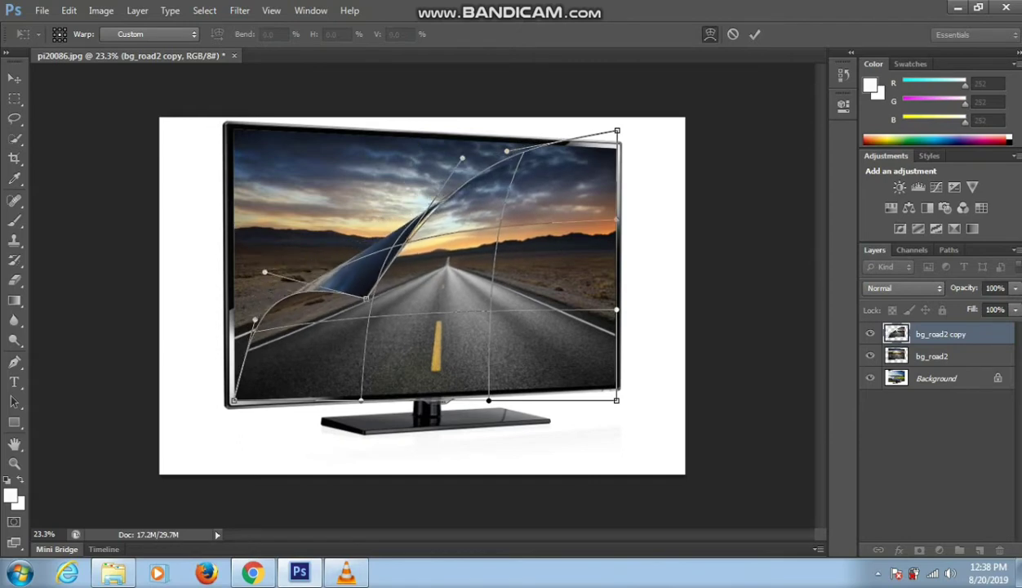
key(Return)
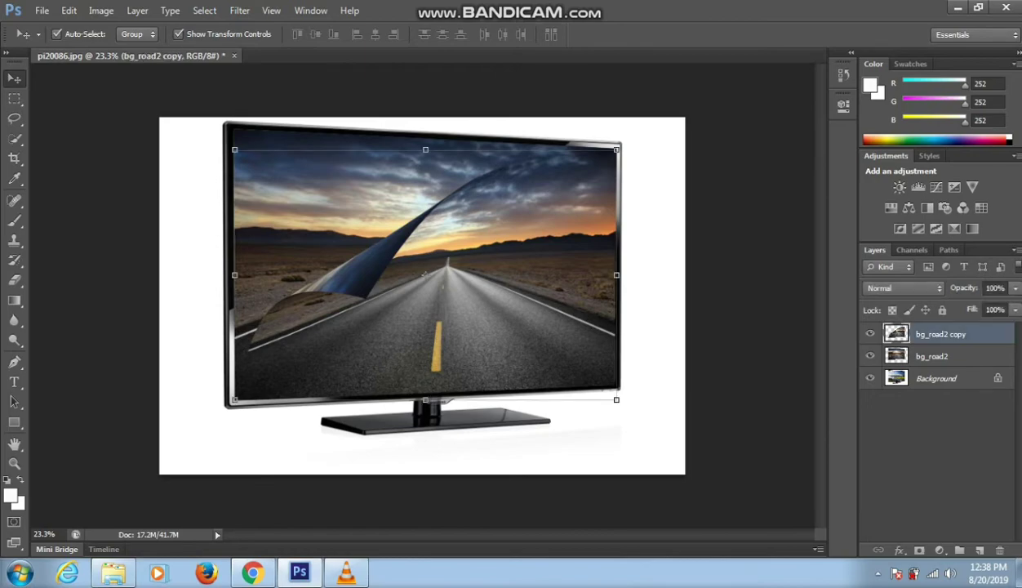
key(alt+Tab)
Step: Place the Rearing-Black-Horse image into the TV composite, enlarged to fill the screen
scroll(488, 449, down, 5)
scroll(488, 449, down, 5)
click(488, 449)
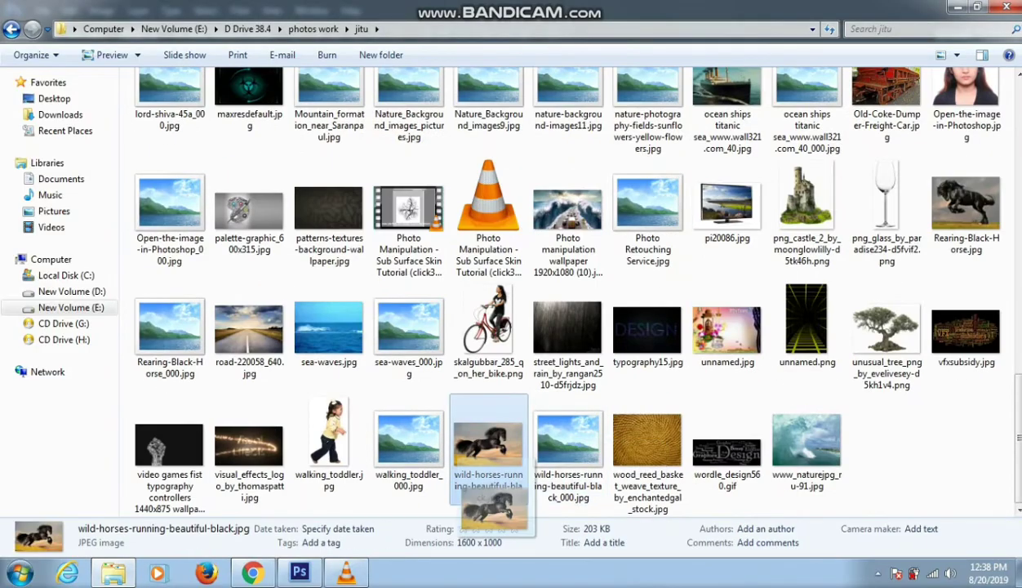
scroll(489, 449, up, 5)
scroll(488, 449, down, 5)
mouse_move(965, 204)
mouse_down()
mouse_move(321, 531)
mouse_move(422, 295)
mouse_up()
drag(470, 333, 597, 408)
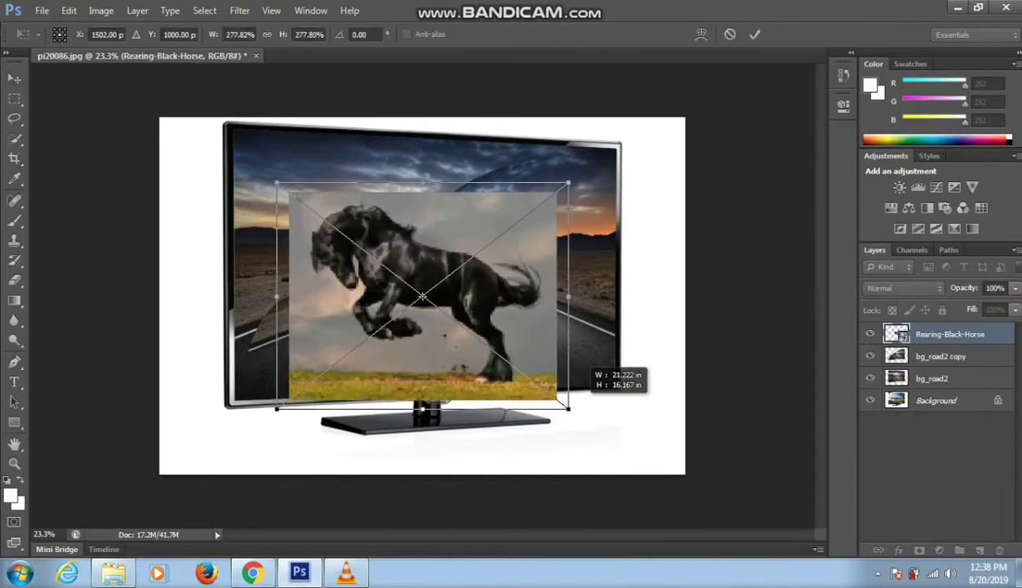
key(Return)
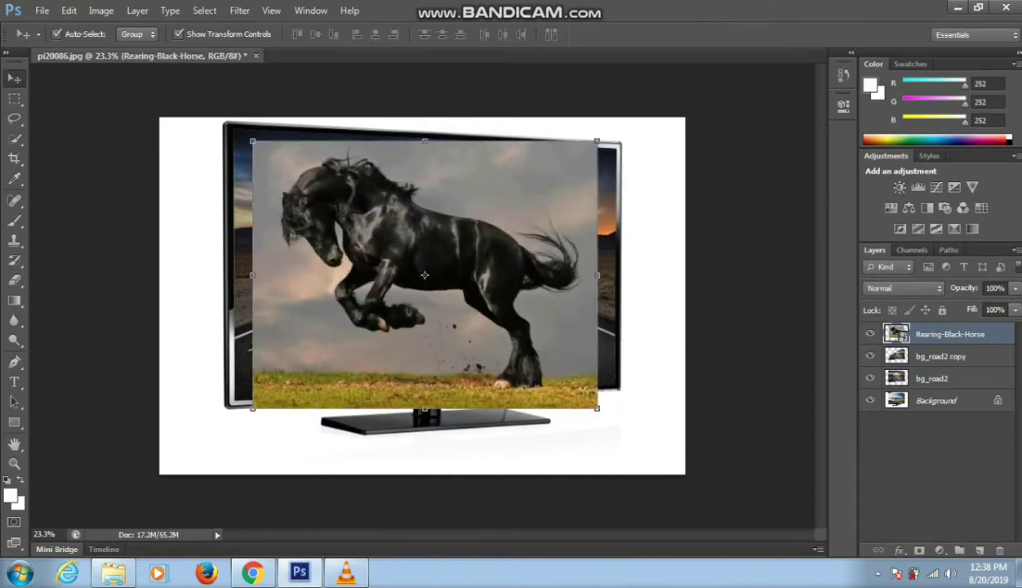
Step: Distort the horse so its four corners match the TV screen corners
right_click(528, 299)
click(566, 416)
drag(252, 142, 234, 129)
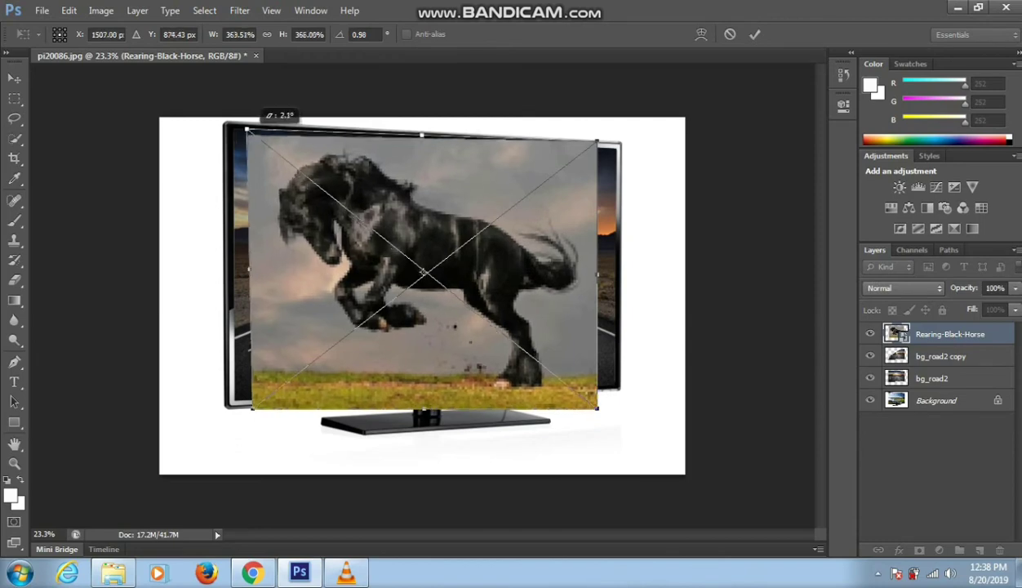
drag(252, 407, 234, 403)
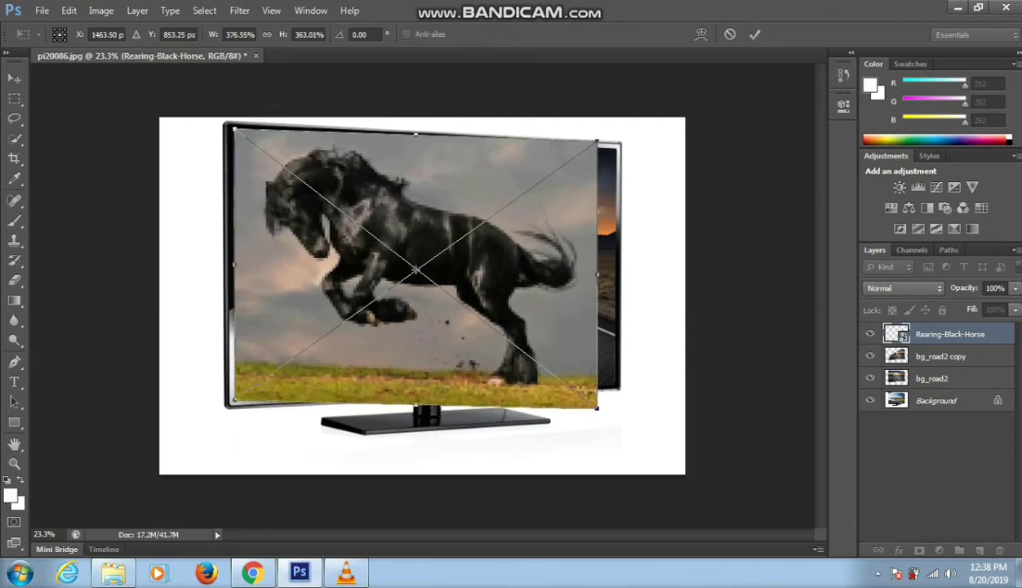
drag(597, 406, 617, 381)
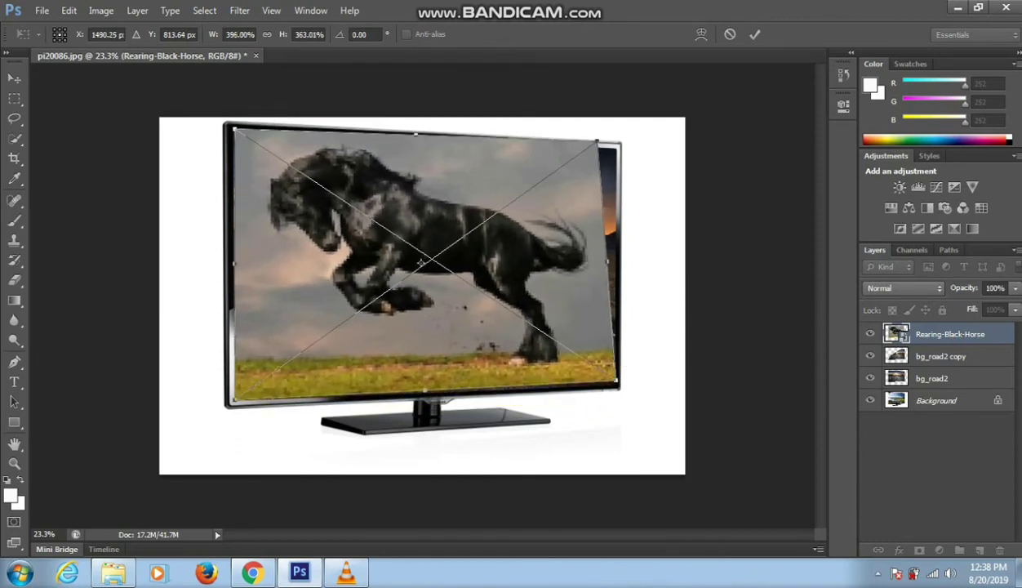
drag(597, 140, 617, 147)
key(Return)
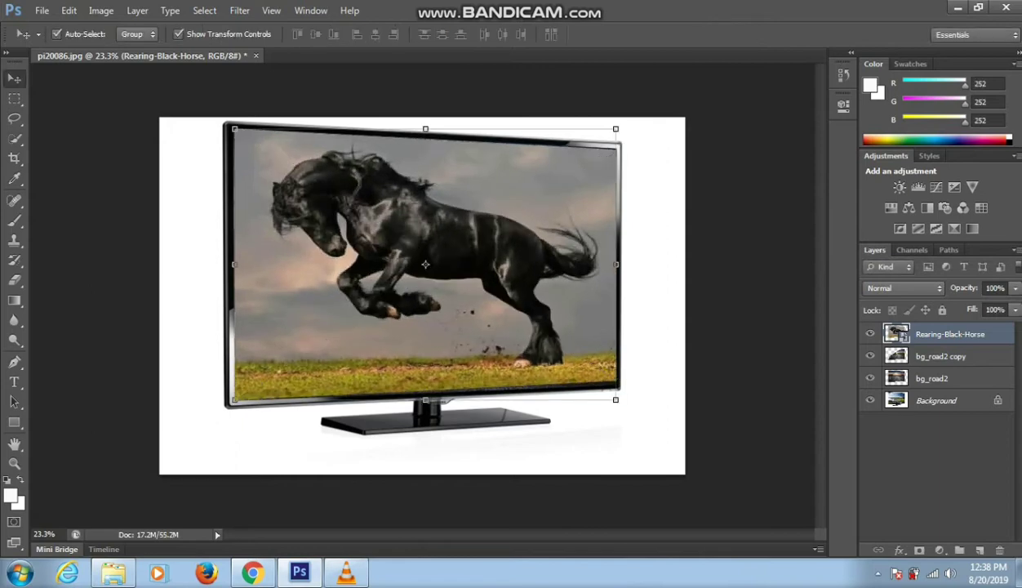
Step: Move the horse layer beneath the road copy and stretch it slightly left
drag(939, 352, 939, 359)
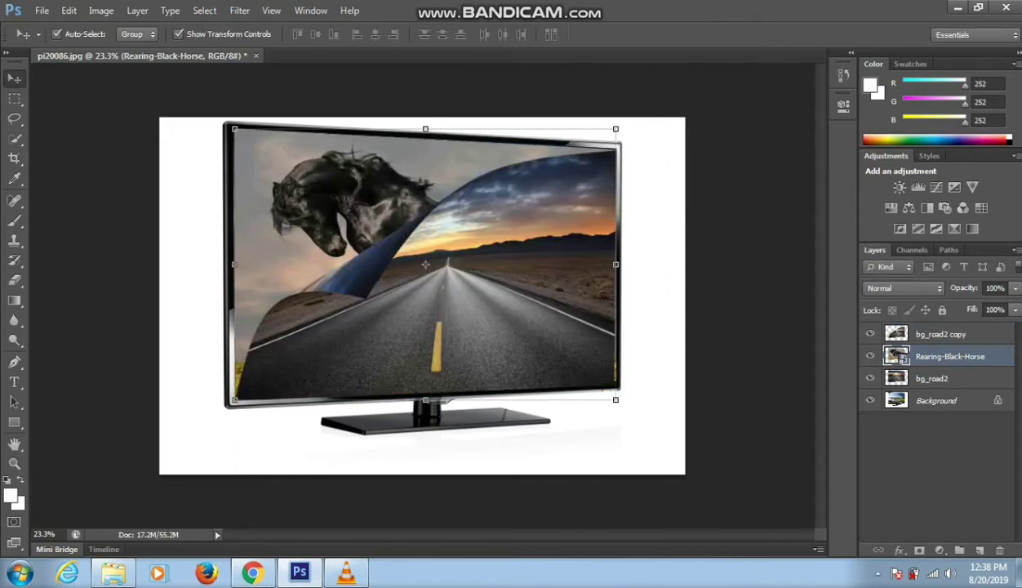
key(ctrl+t)
scroll(490, 228, up, 1)
scroll(522, 208, up, 1)
scroll(559, 187, up, 1)
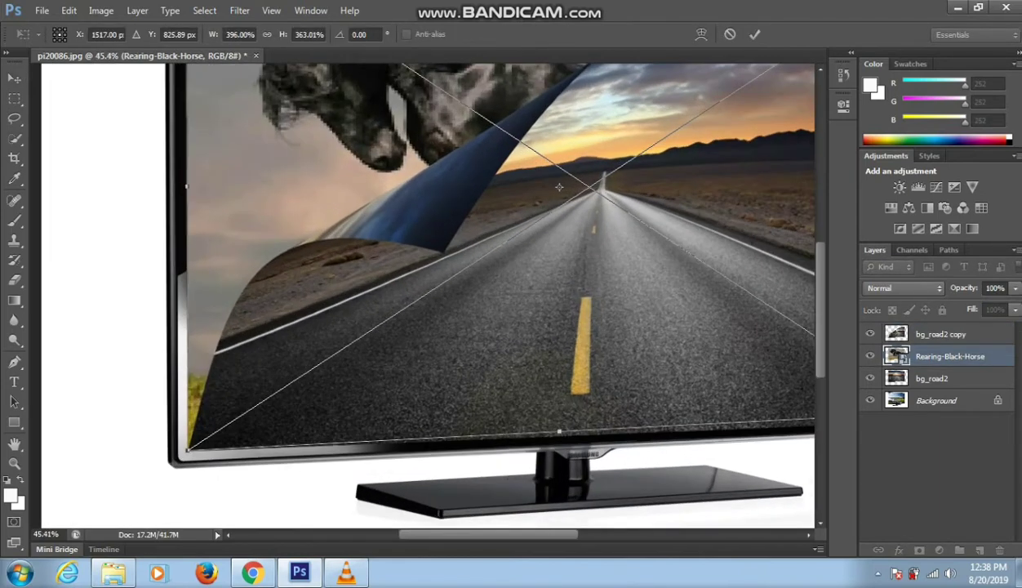
drag(187, 447, 185, 447)
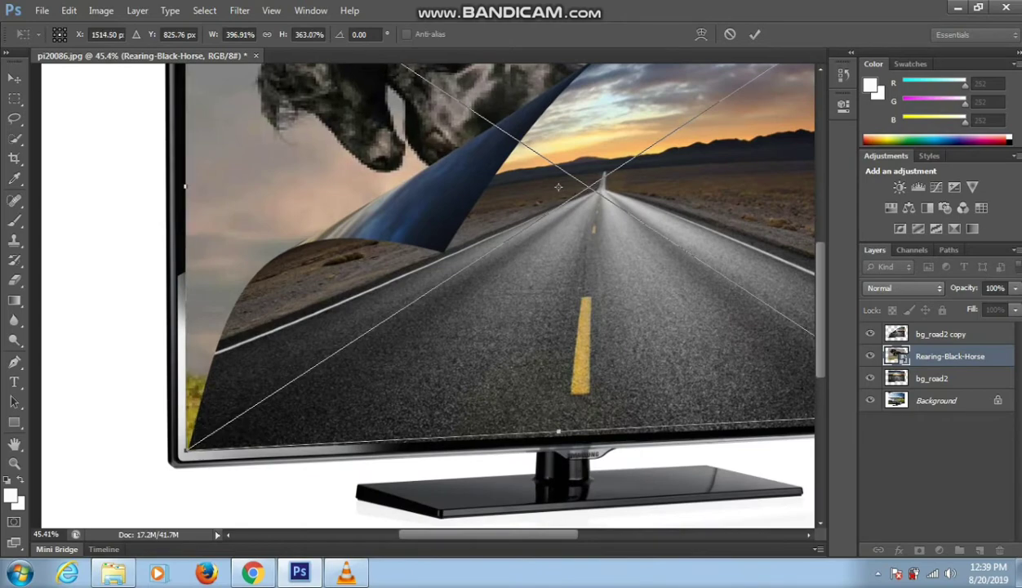
key(Return)
scroll(425, 269, down, 3)
click(938, 474)
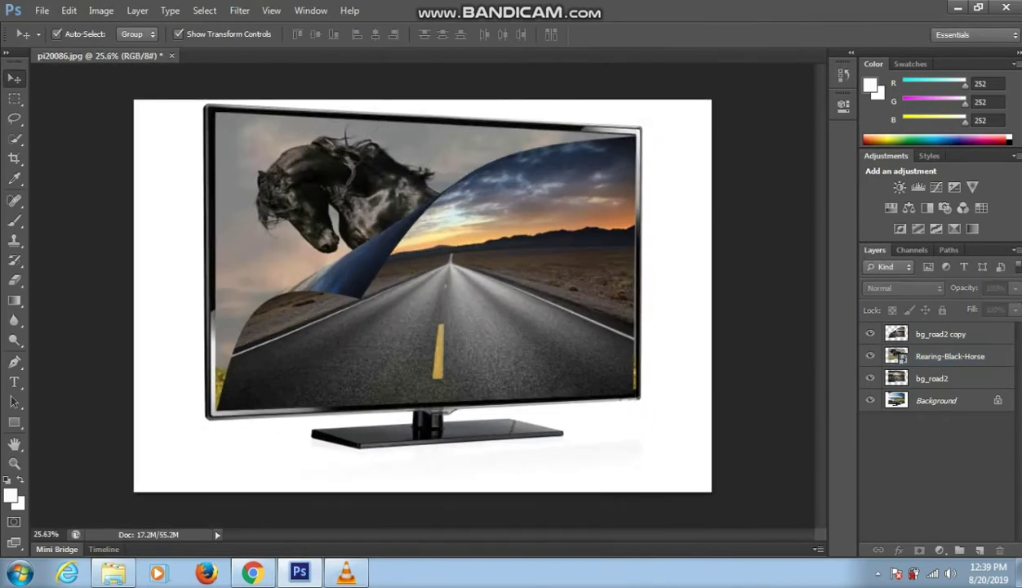
scroll(423, 295, down, 1)
scroll(422, 296, down, 1)
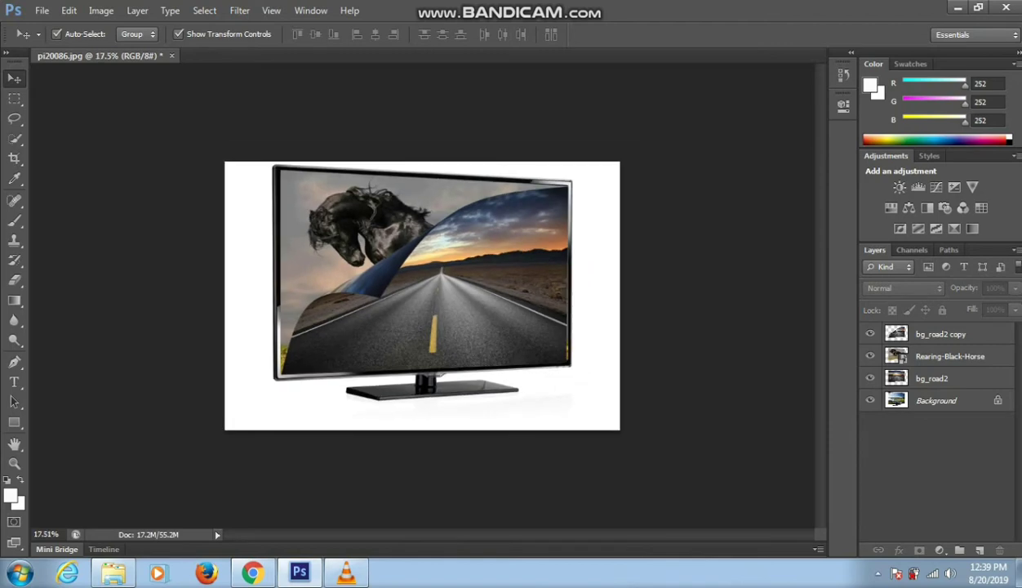
Step: Create a new blank document and drag the fish-bowl image into it
click(42, 9)
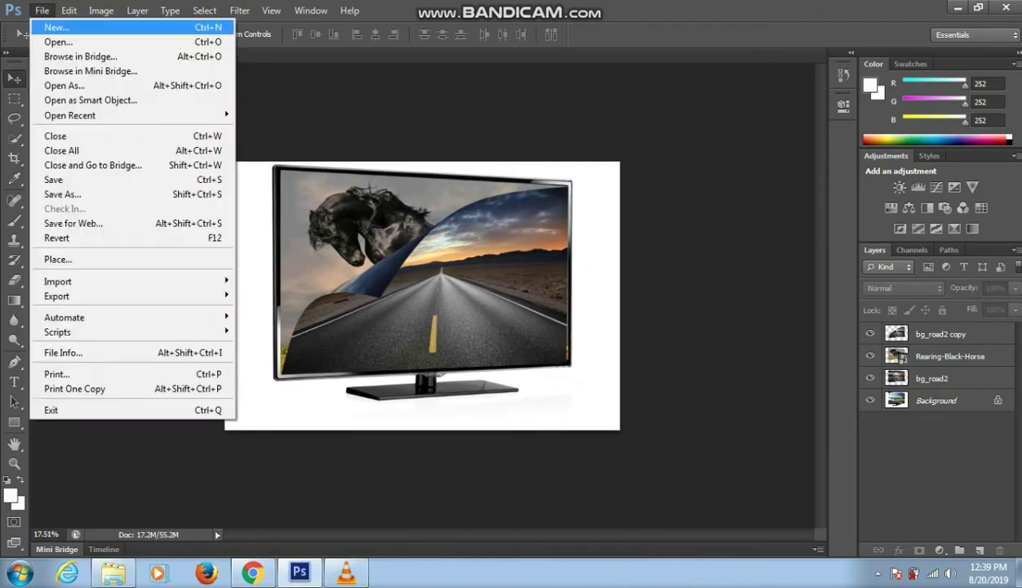
key(Escape)
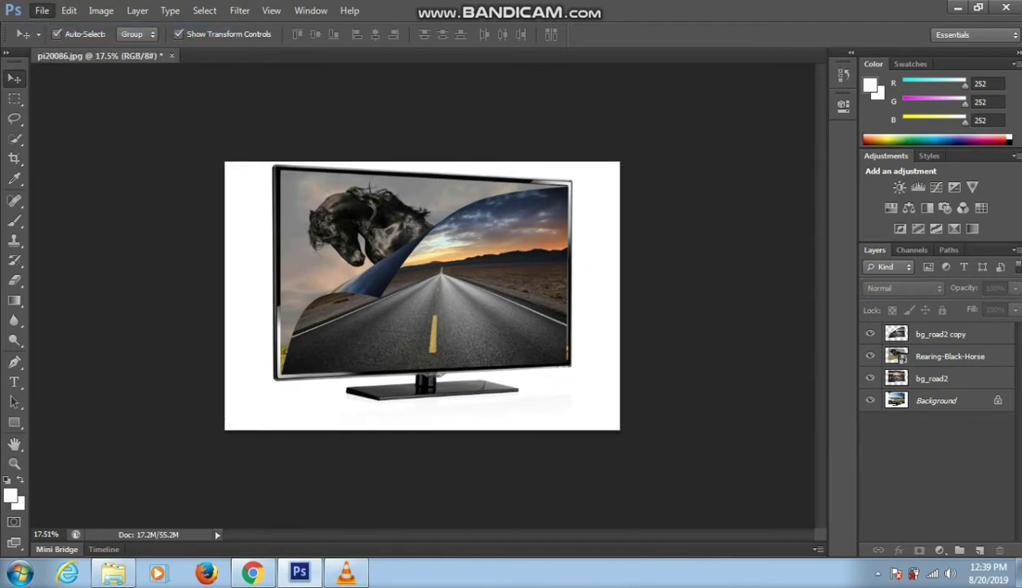
key(Return)
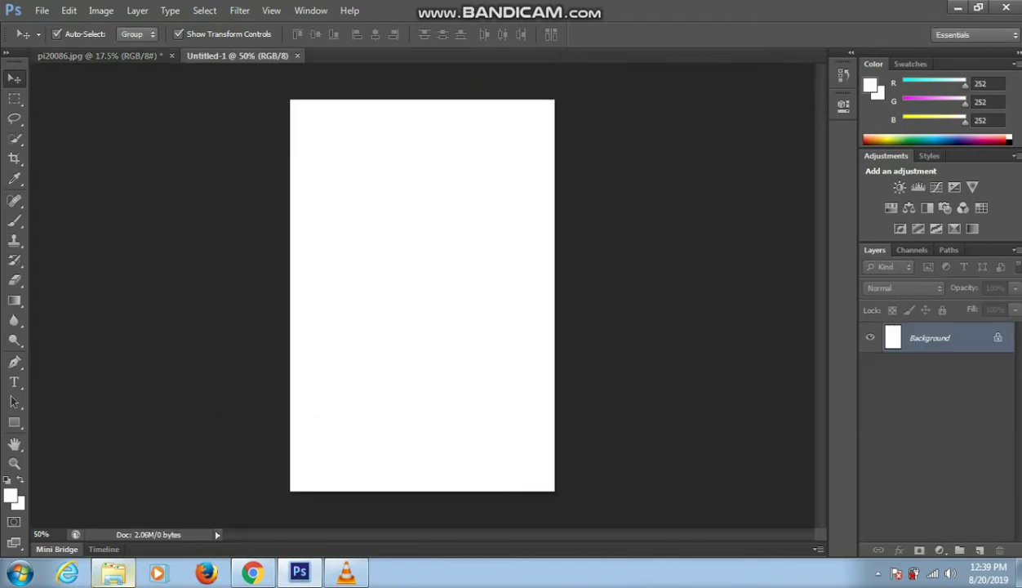
click(113, 572)
click(71, 307)
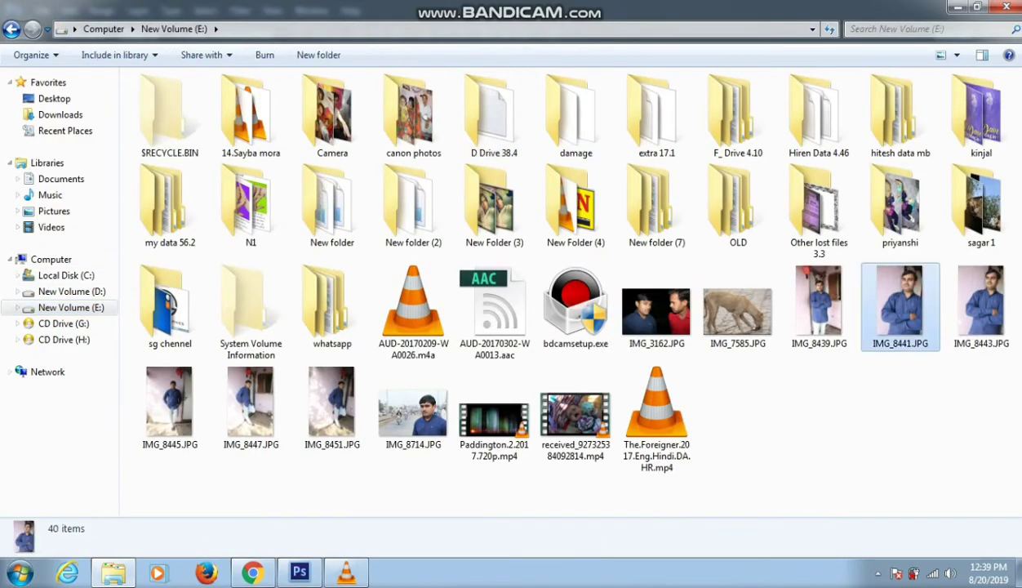
click(900, 306)
click(112, 572)
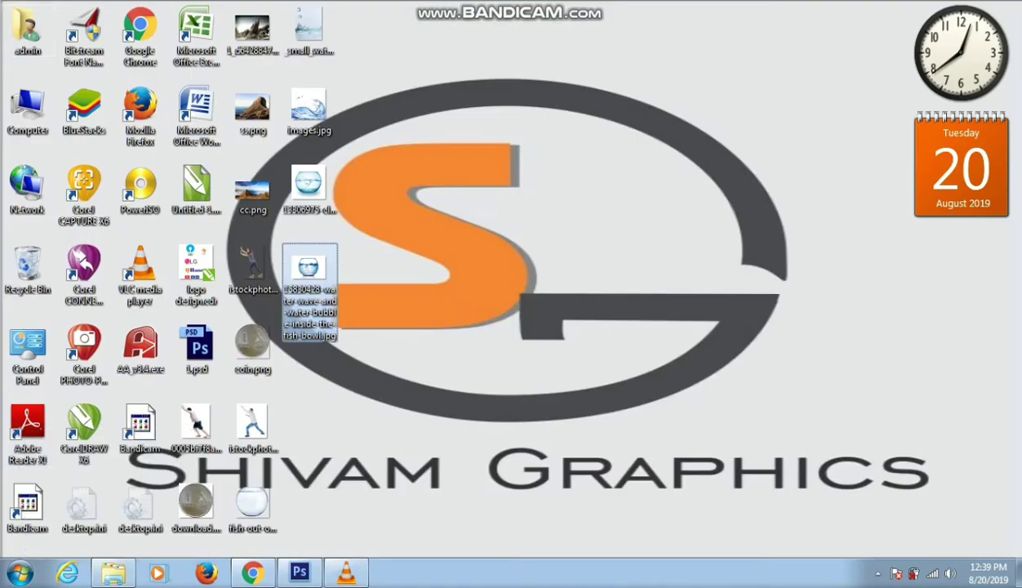
drag(308, 277, 423, 296)
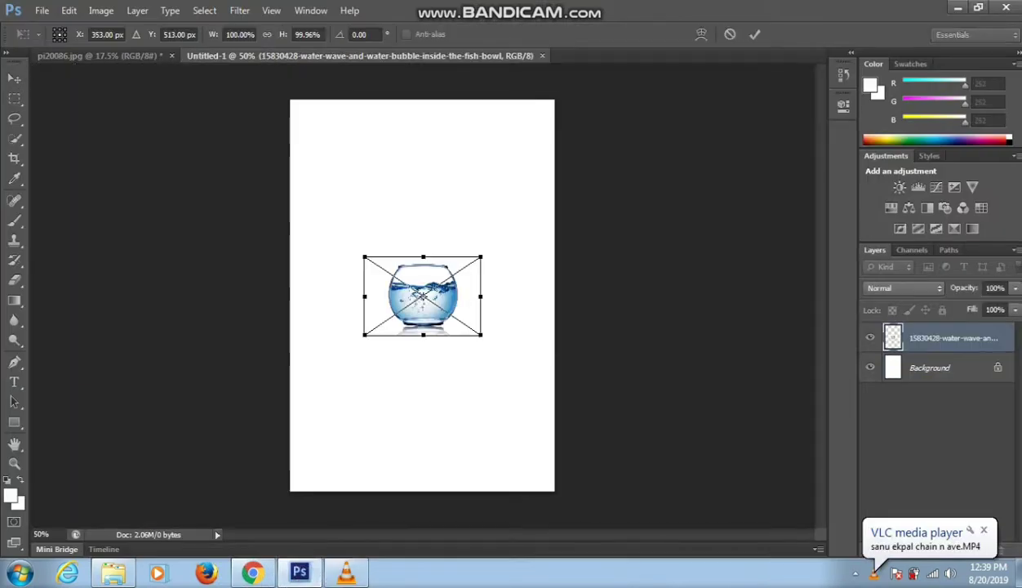
Step: Place the first fish bowl, then cancel its resize and delete that layer
key(Return)
key(ctrl+t)
drag(479, 333, 637, 442)
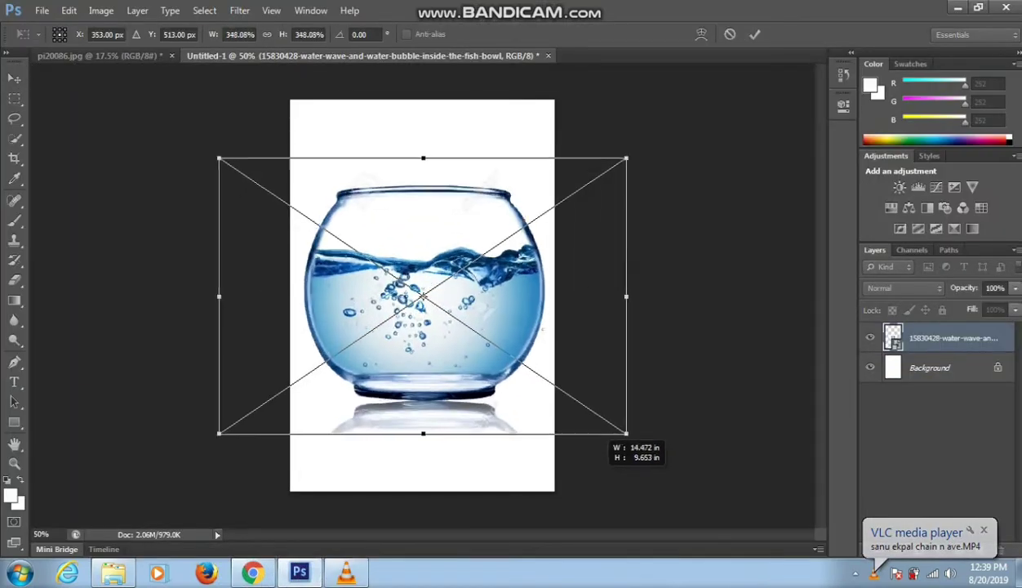
key(Escape)
key(Delete)
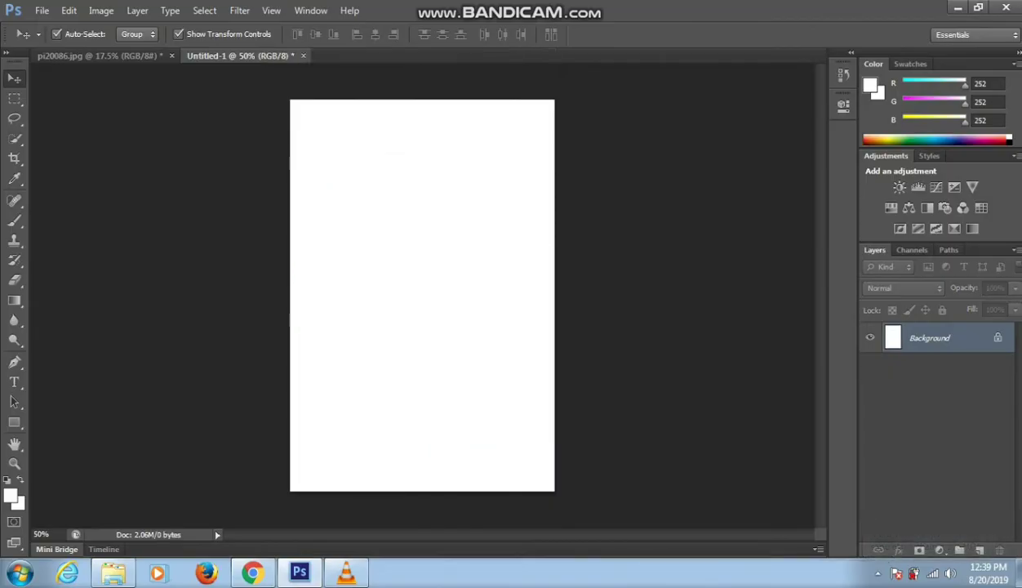
Step: Place the fish-out-of-water-0 bowl and enlarge it to fill the page width
click(300, 573)
mouse_move(308, 188)
mouse_down()
mouse_move(374, 261)
mouse_move(300, 572)
mouse_move(423, 297)
mouse_up()
key(Return)
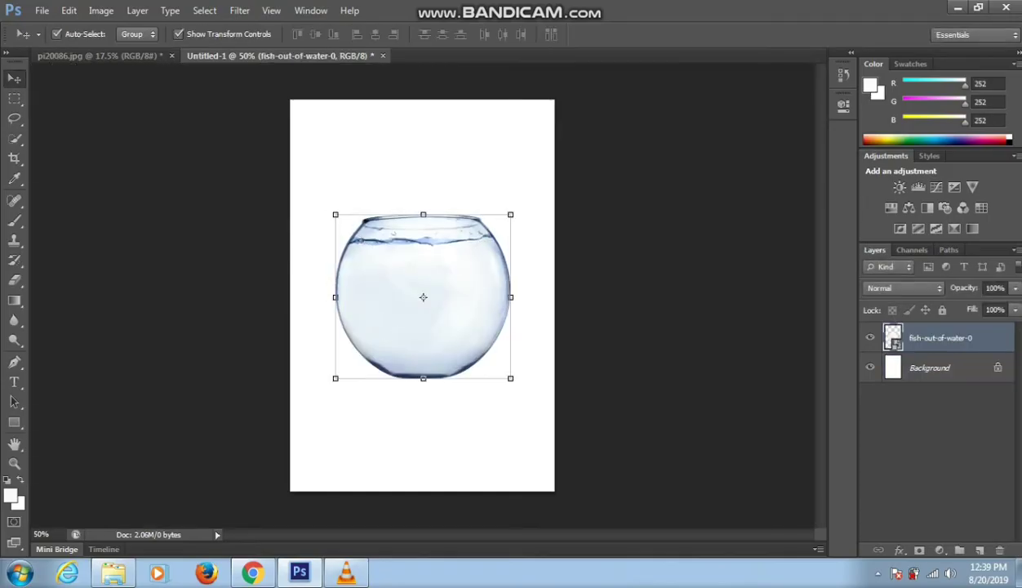
drag(510, 378, 553, 426)
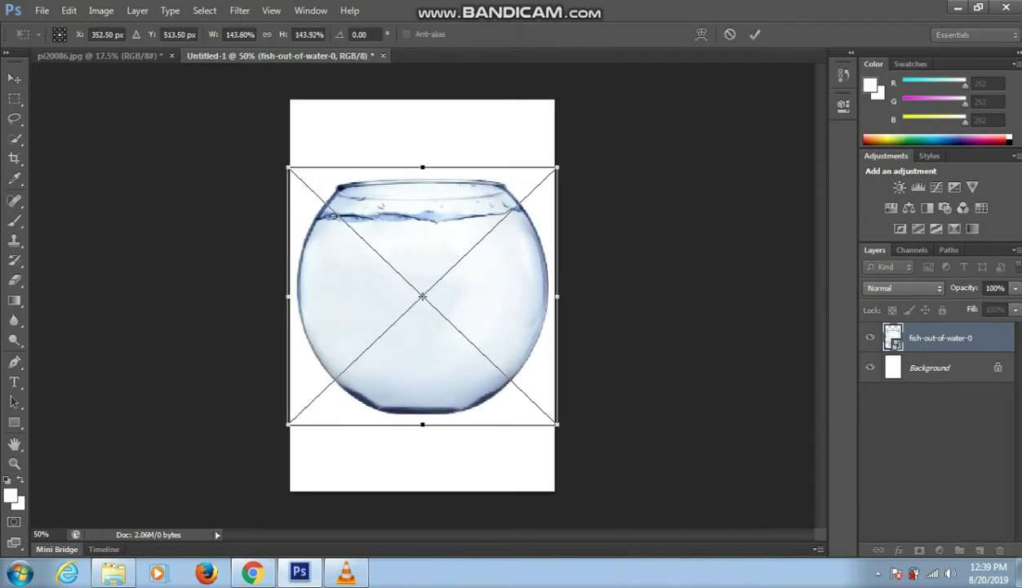
key(Return)
click(113, 573)
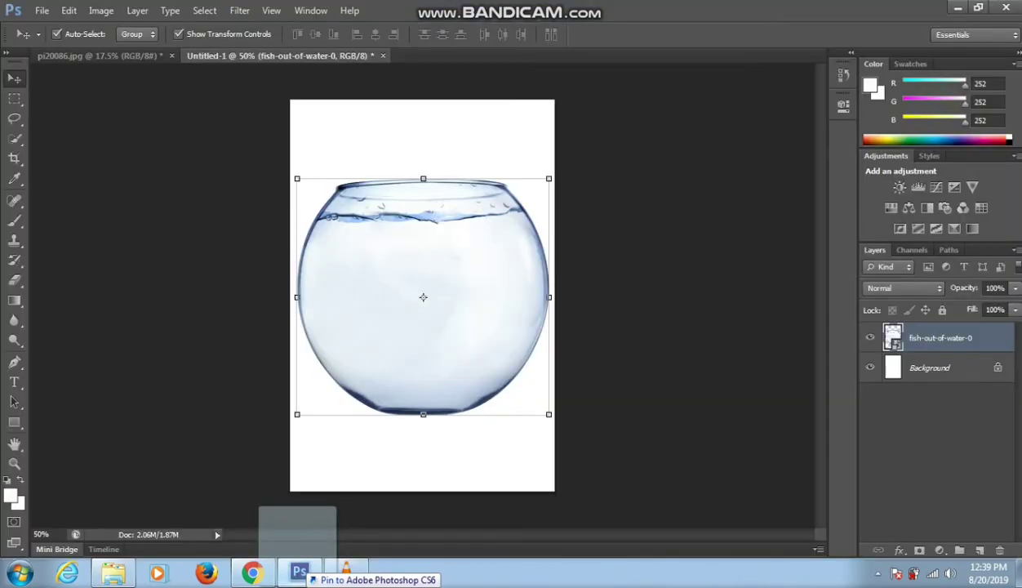
drag(899, 306, 300, 571)
Step: Place the IMG_8441 portrait and shrink it to fit inside the page
drag(422, 297, 423, 297)
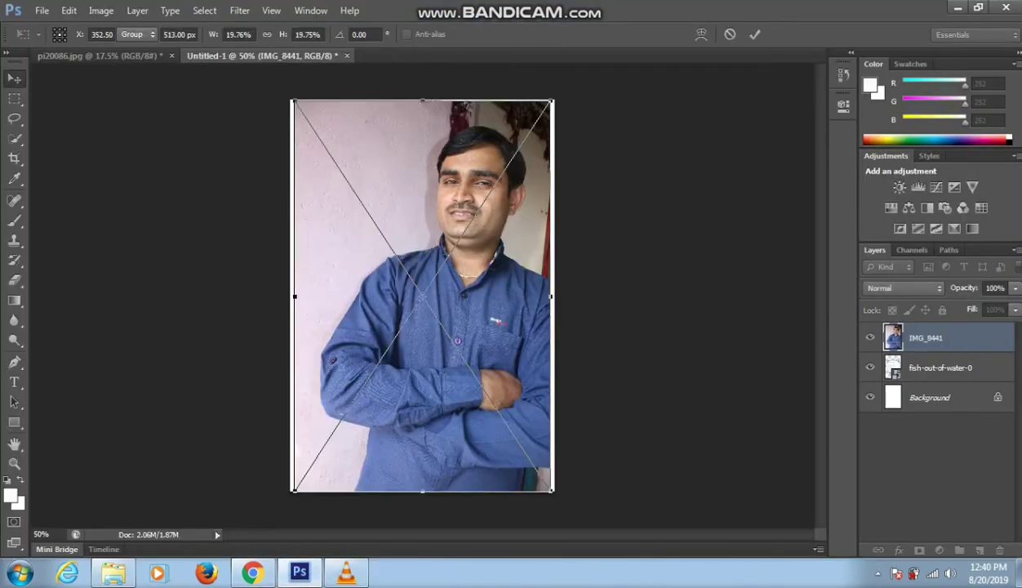
key(Return)
key(ctrl+t)
drag(552, 491, 531, 462)
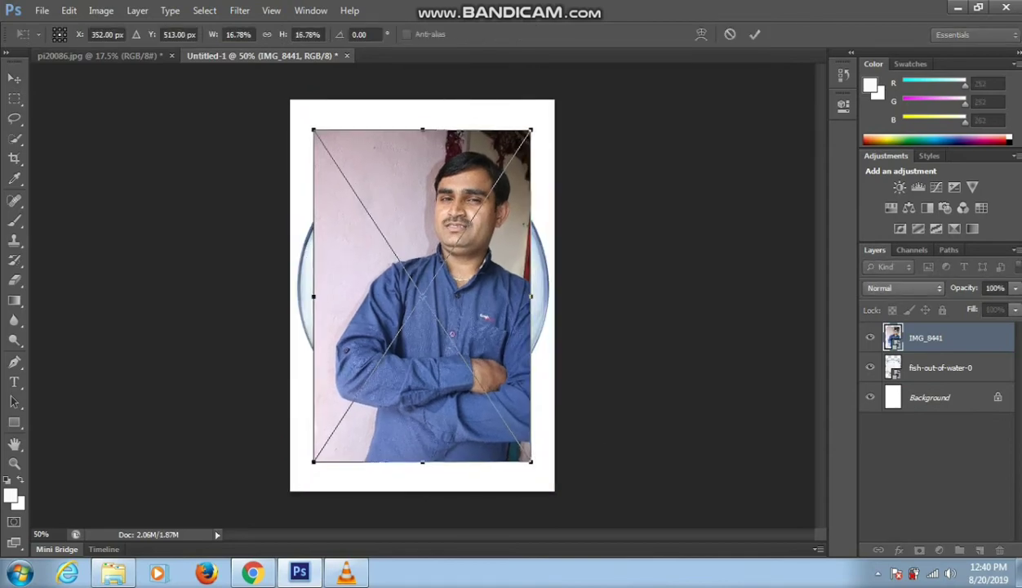
key(Return)
Step: Copy a square face selection to Layer 1 and delete the IMG_8441 layer
key(m)
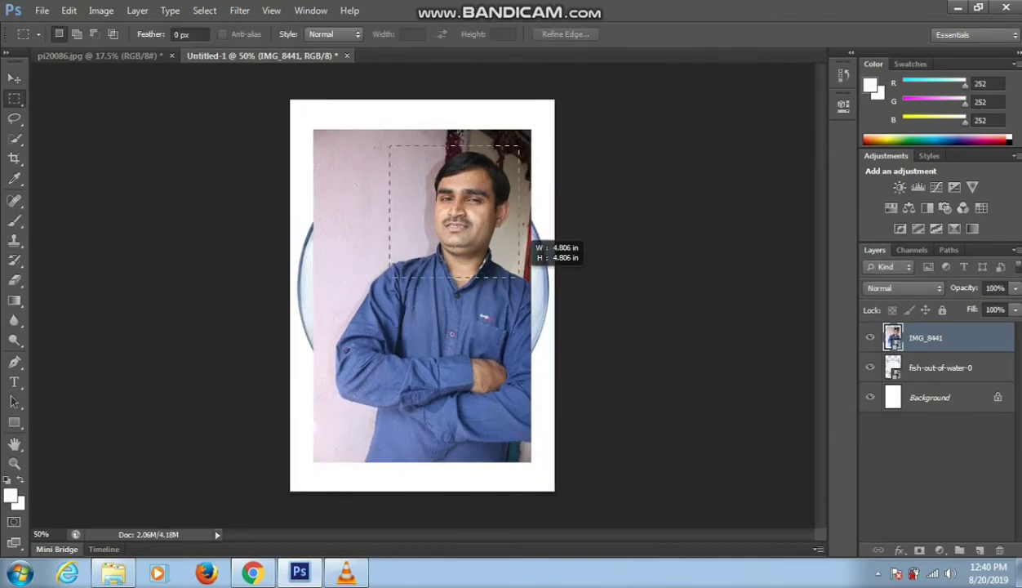
drag(482, 259, 529, 282)
key(ctrl+j)
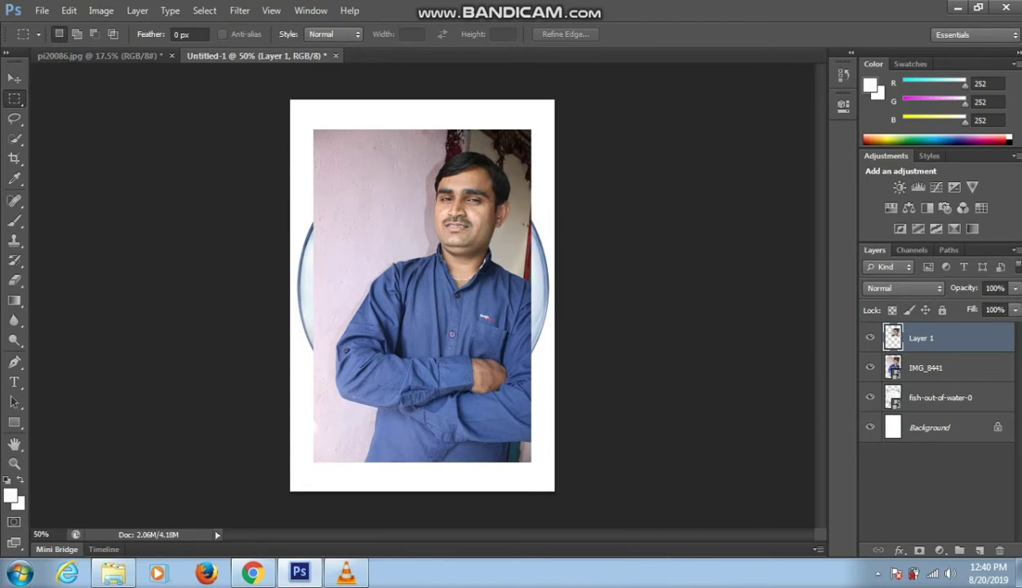
right_click(899, 368)
click(783, 69)
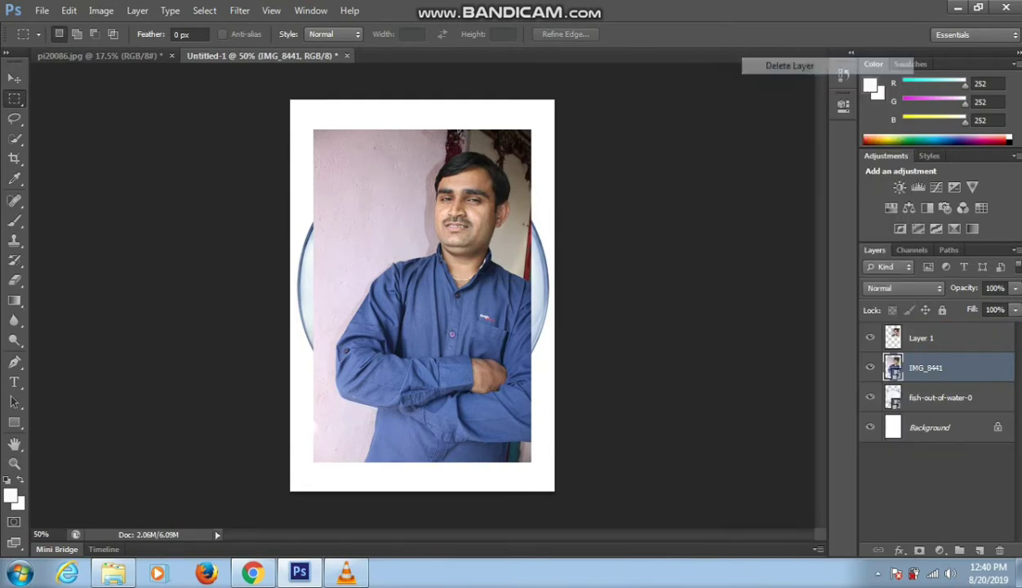
click(451, 227)
Step: Move the face crop into the fishbowl and enlarge it to cover the bowl
key(v)
drag(482, 153, 400, 186)
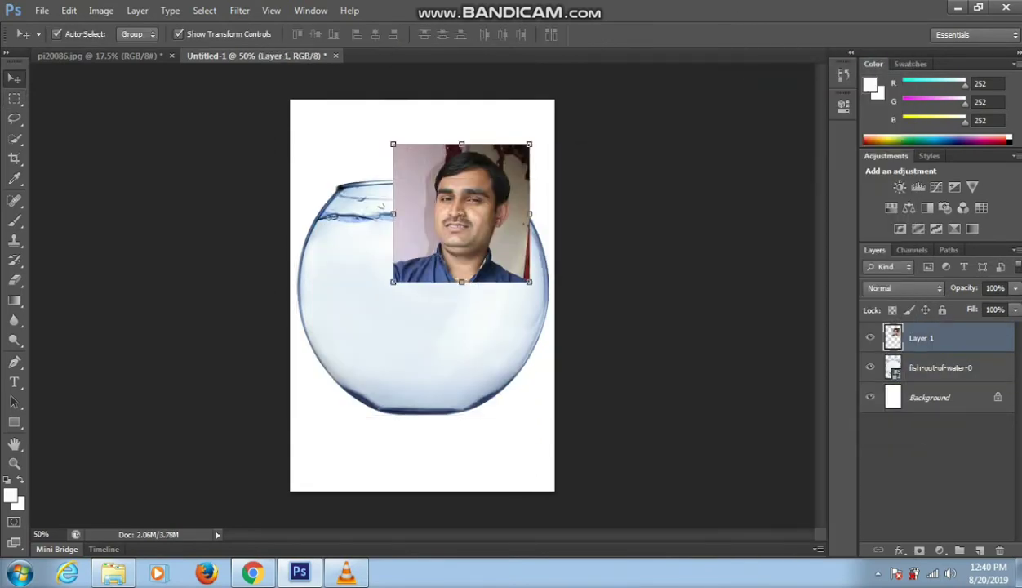
key(ctrl+t)
drag(447, 316, 547, 418)
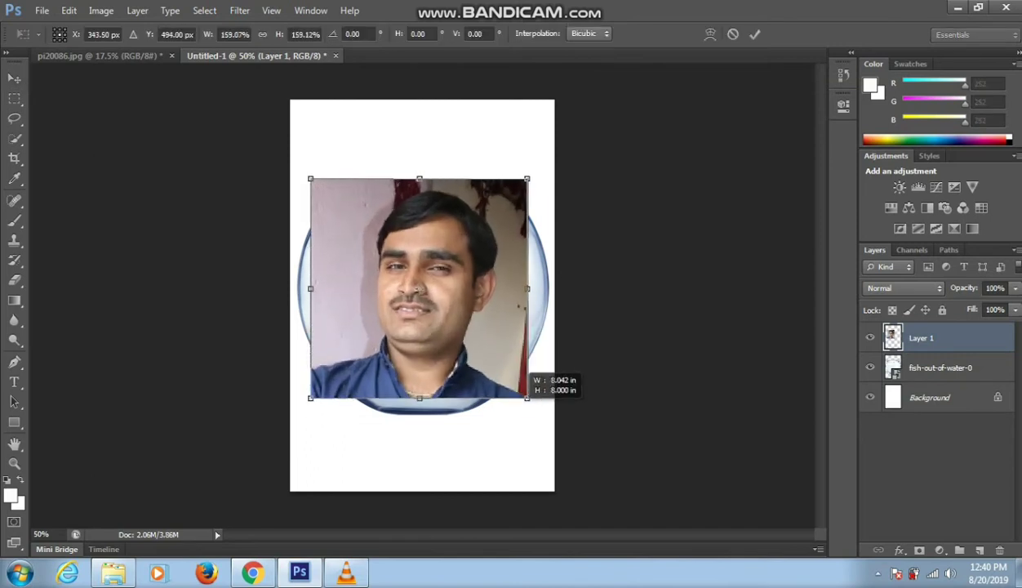
drag(310, 178, 296, 164)
key(Return)
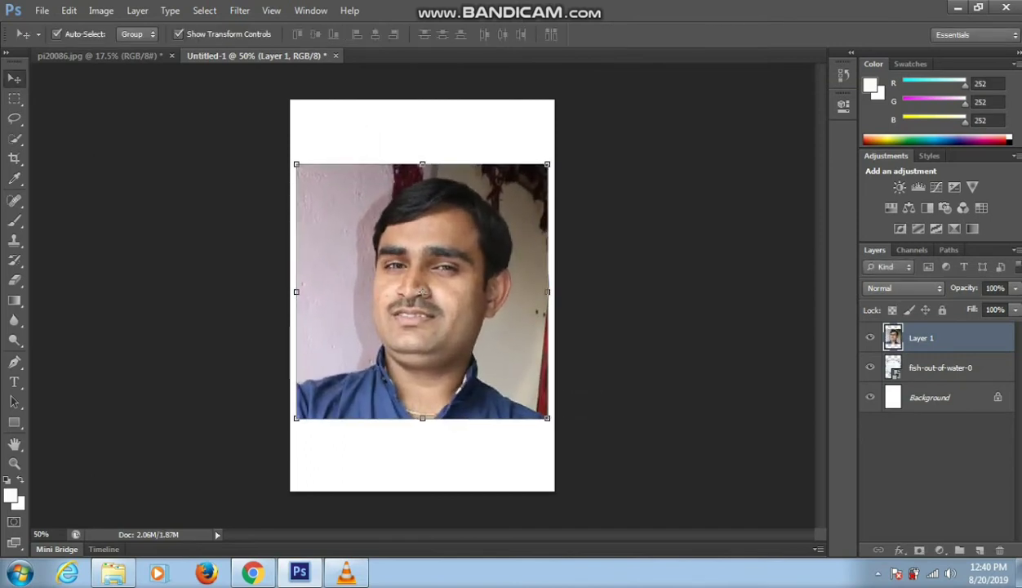
right_click(389, 290)
click(427, 299)
key(ctrl+t)
Step: Switch the face photo's transform to Warp and pull its corners and bottom edge inward toward the bowl
right_click(373, 266)
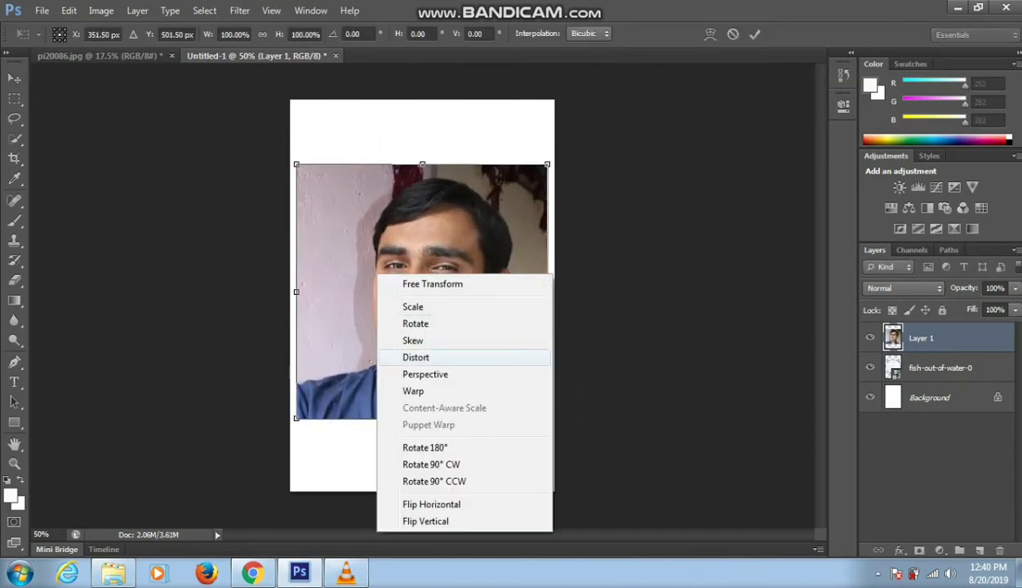
click(404, 389)
drag(296, 419, 329, 403)
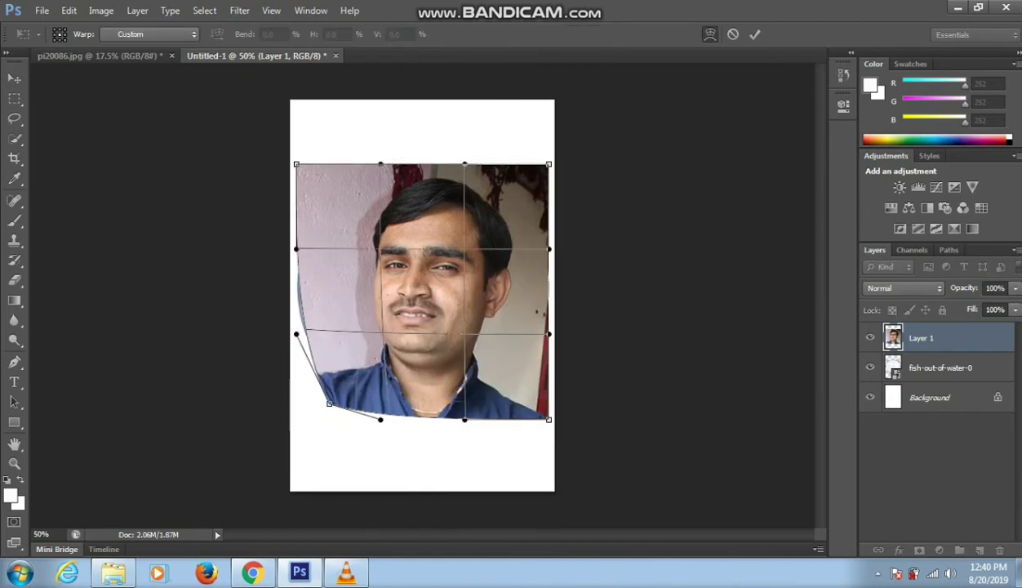
drag(548, 419, 535, 406)
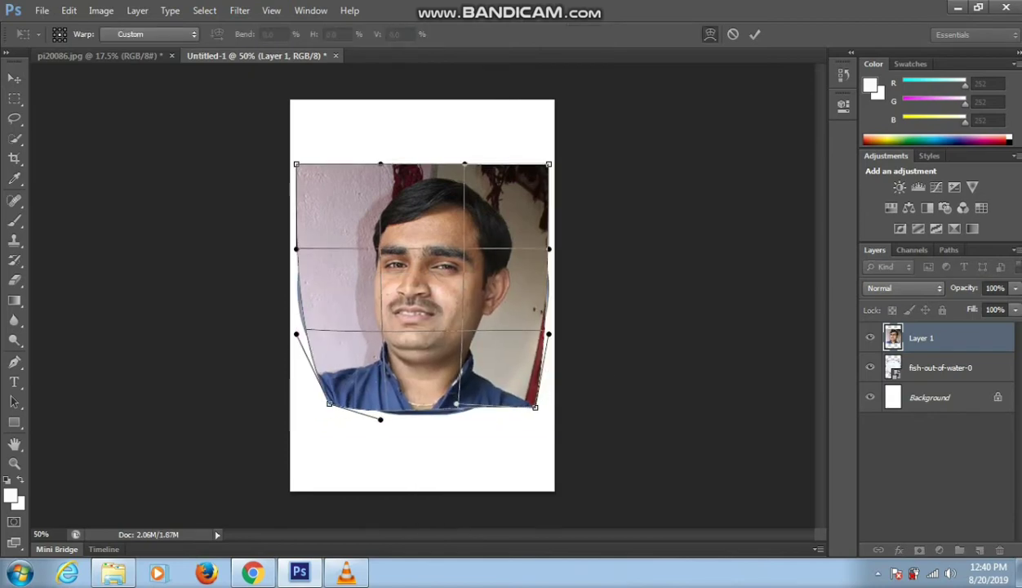
mouse_move(380, 419)
mouse_down()
mouse_move(382, 407)
mouse_move(330, 384)
mouse_up()
drag(296, 249, 307, 253)
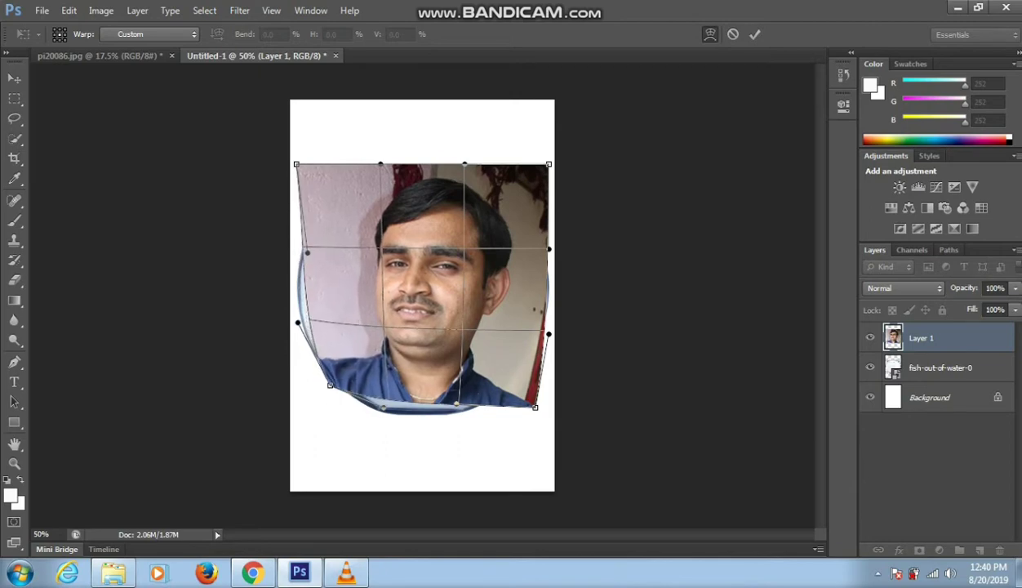
drag(296, 164, 319, 175)
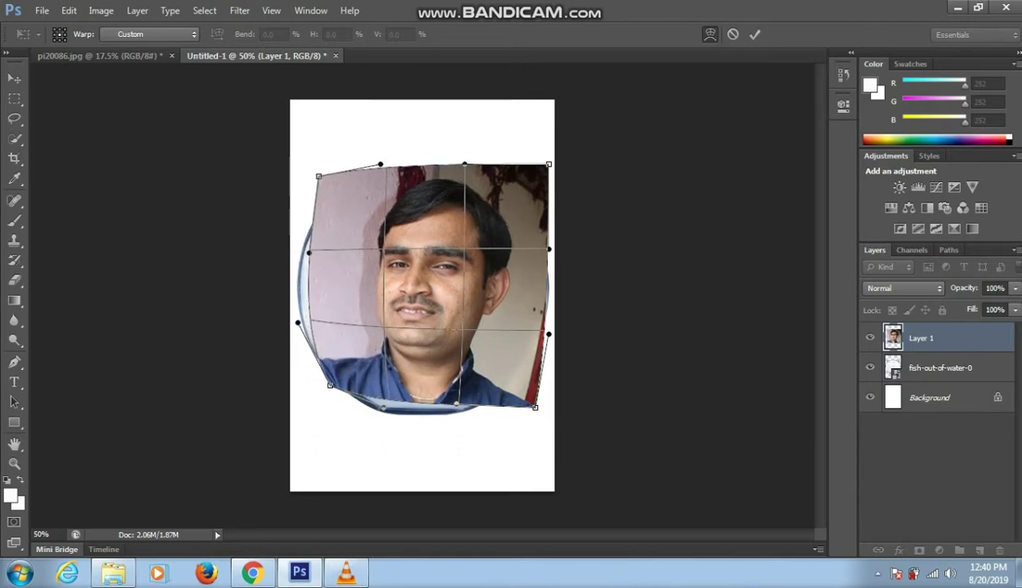
drag(549, 164, 523, 175)
Step: Bulge the warped photo's side and bottom edges out to follow the bowl's curve, then apply the warp
drag(549, 248, 551, 266)
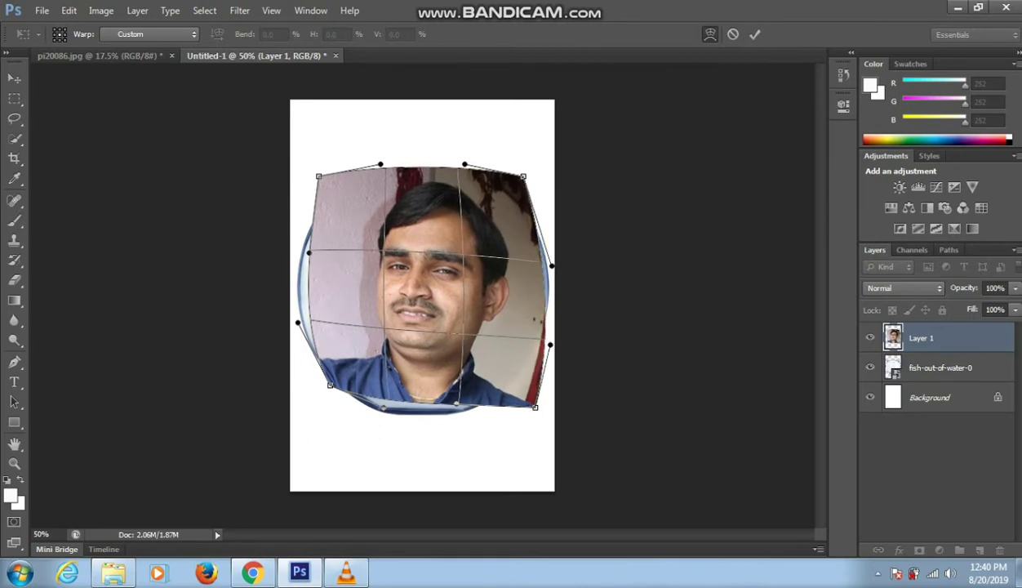
drag(534, 406, 520, 401)
drag(552, 265, 561, 269)
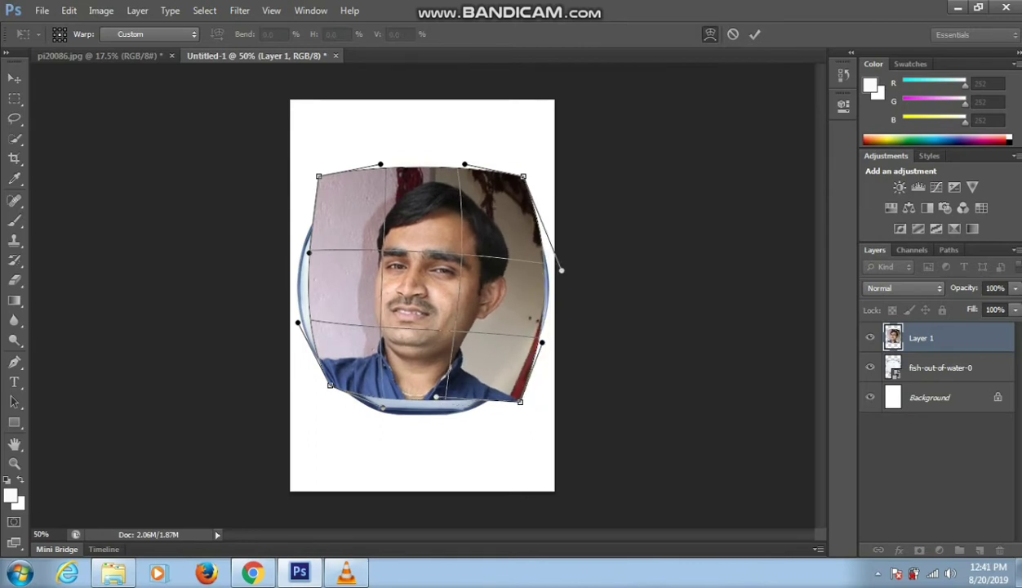
drag(522, 175, 506, 189)
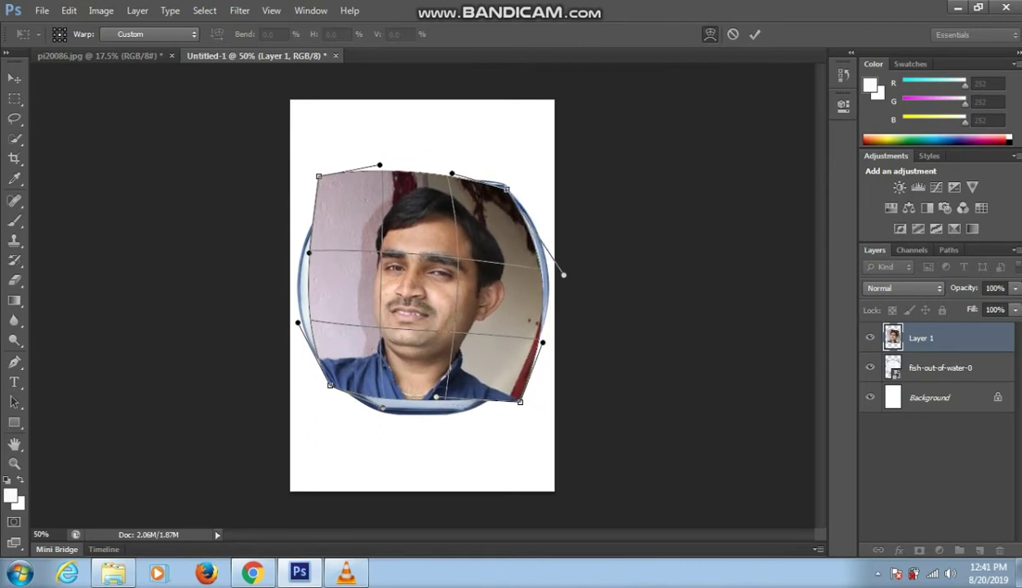
drag(563, 274, 570, 266)
drag(318, 175, 326, 188)
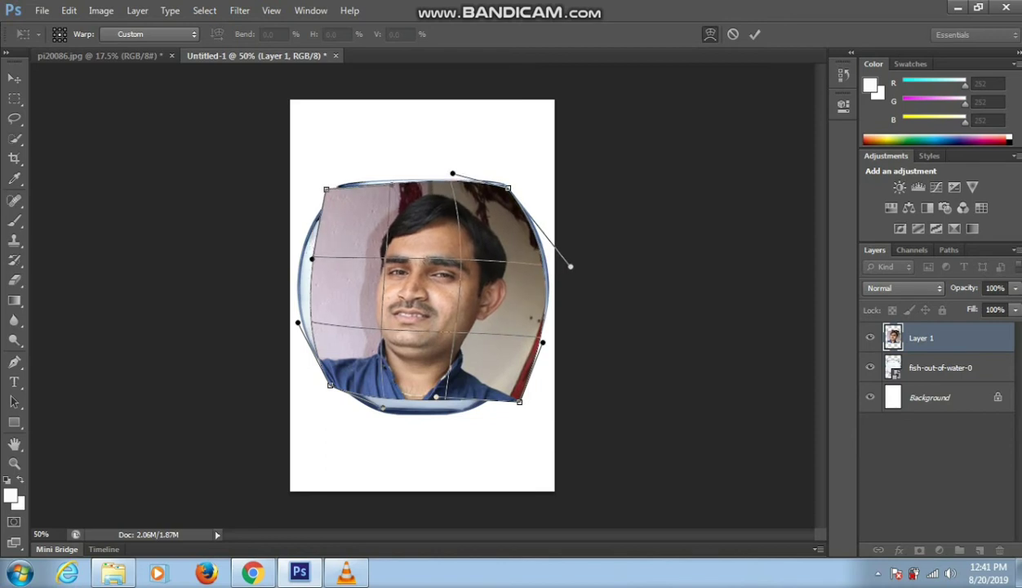
drag(297, 323, 291, 319)
drag(302, 253, 295, 252)
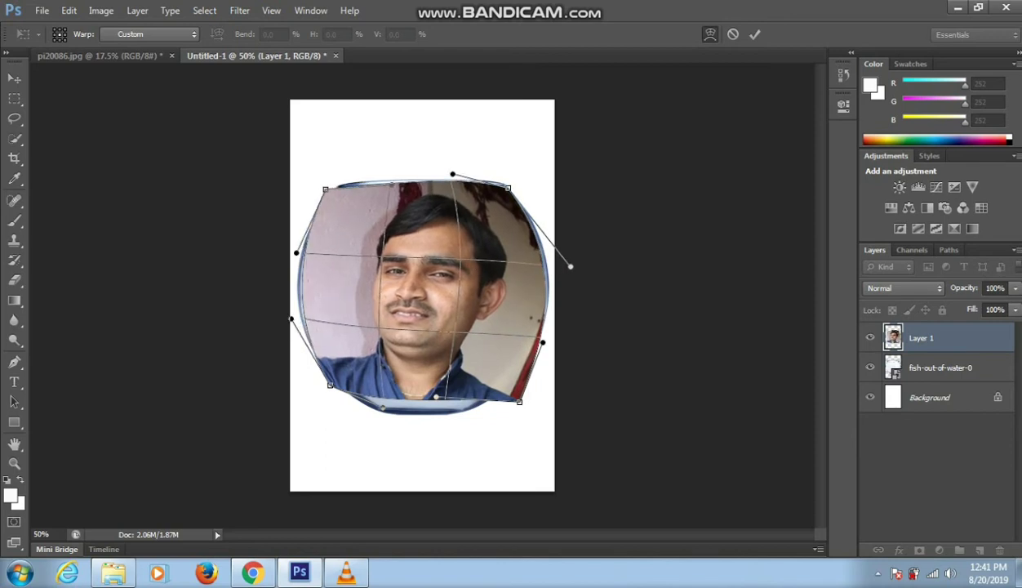
drag(382, 407, 390, 422)
drag(437, 397, 439, 406)
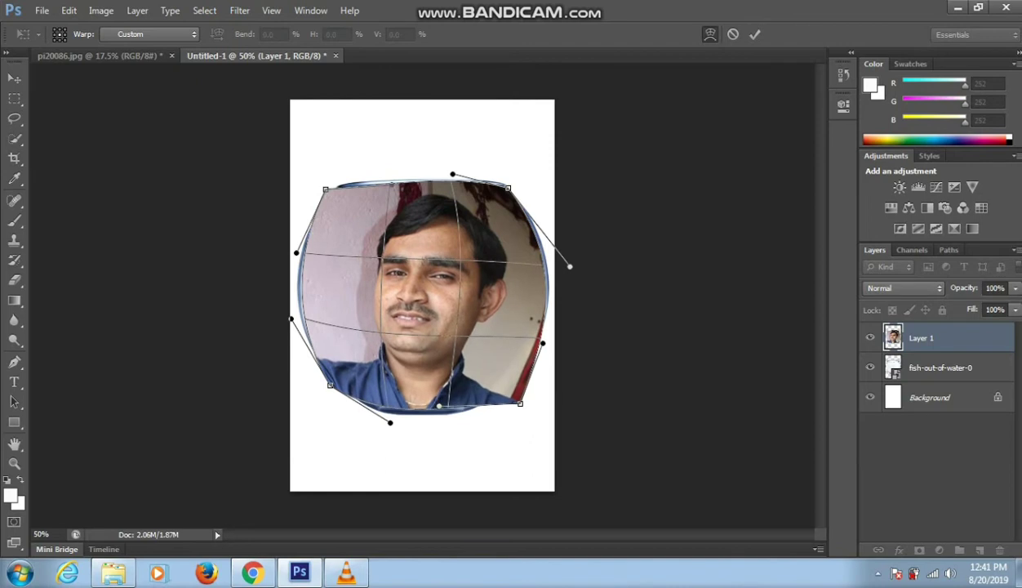
key(Return)
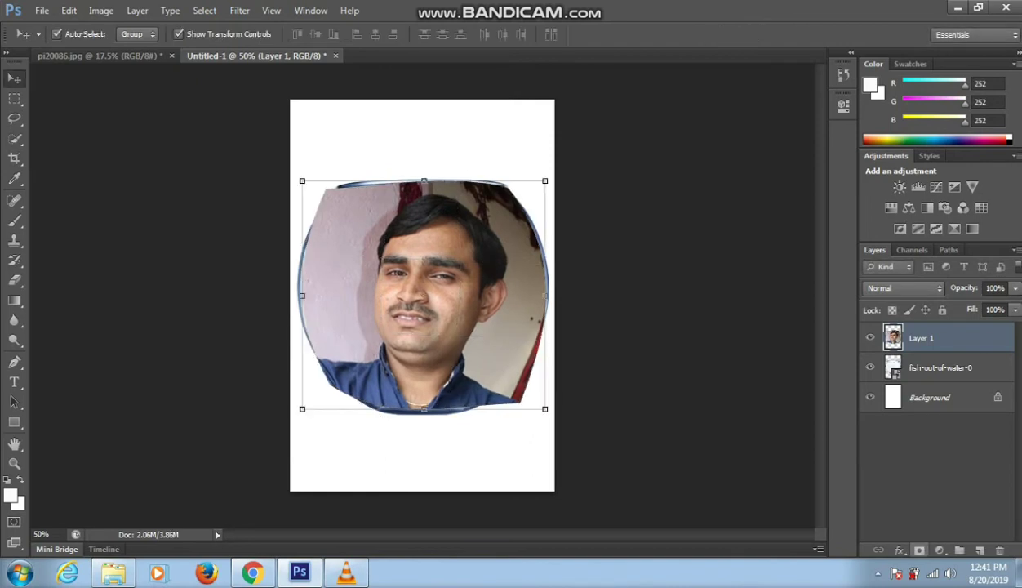
Step: Add a layer mask to the face layer, brush its edges hidden, and set opacity to 79%
click(919, 550)
click(15, 220)
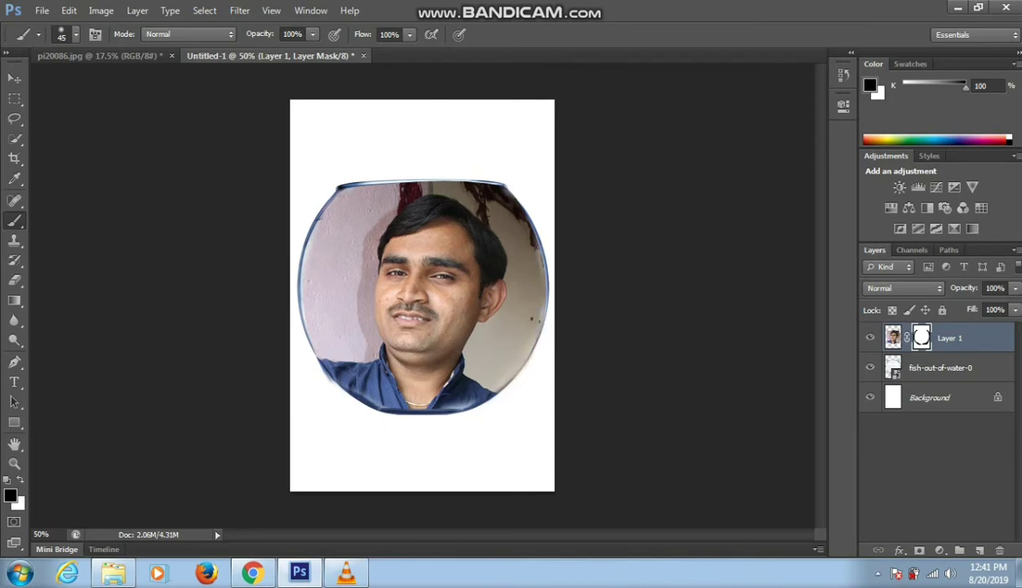
key(v)
drag(1014, 304, 999, 304)
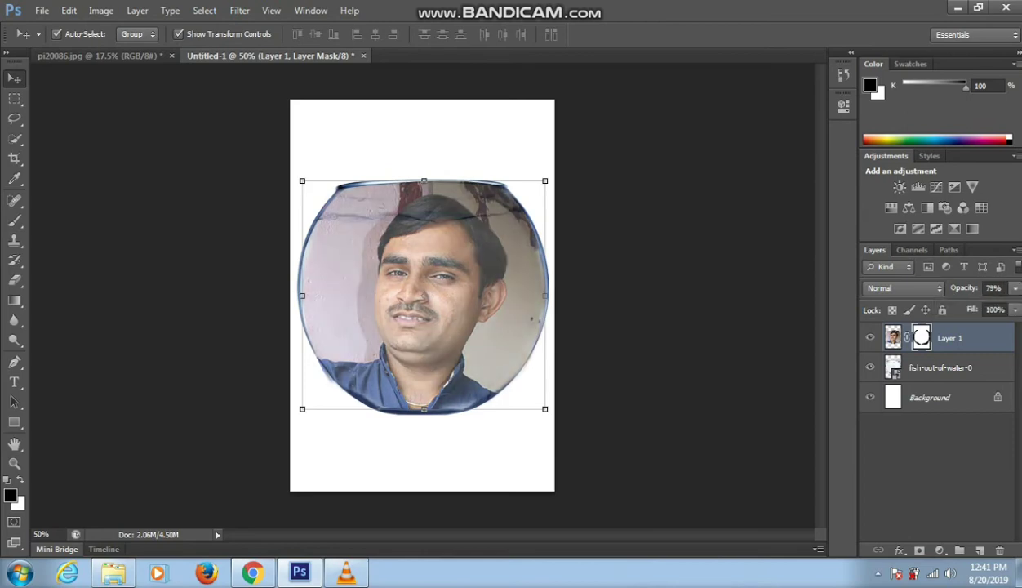
Step: Try blend modes such as Darken and Linear Burn on the face layer, settling on Darker Color
click(904, 287)
click(898, 43)
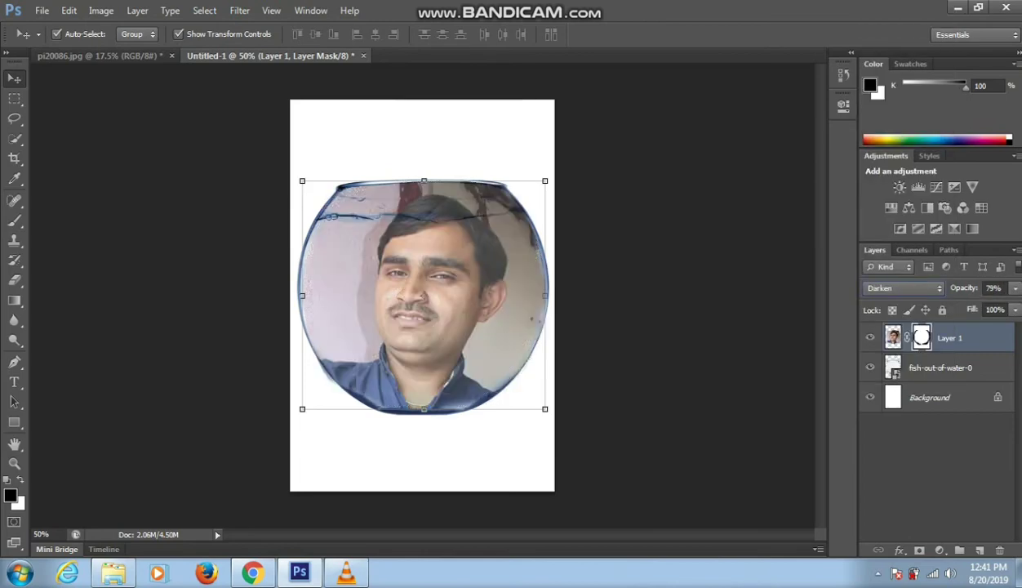
key(Down)
key(Down)
key(Up)
key(Down)
key(Down)
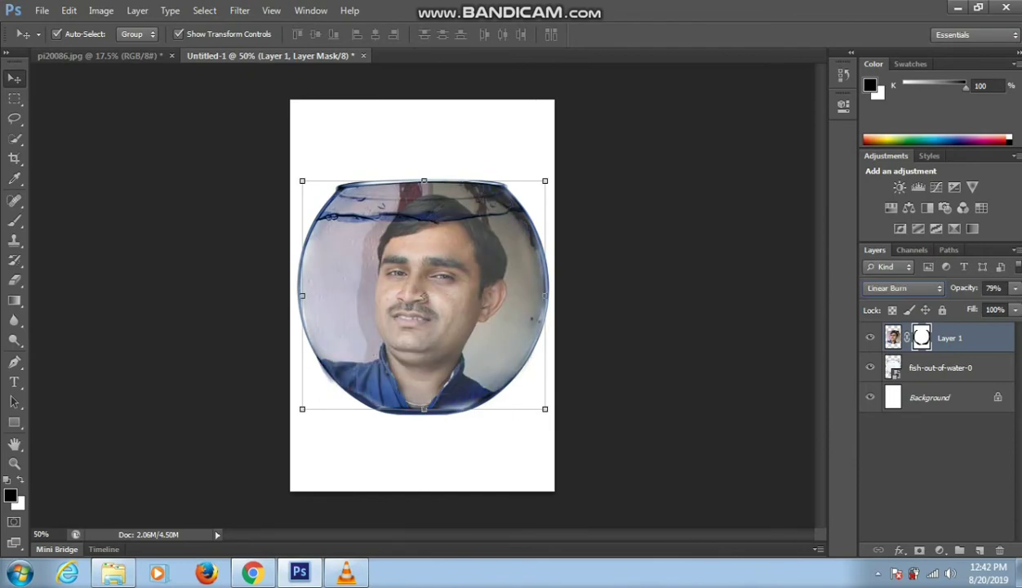
key(Down)
key(Down)
key(Down)
key(Down)
key(Down)
key(Down)
key(Down)
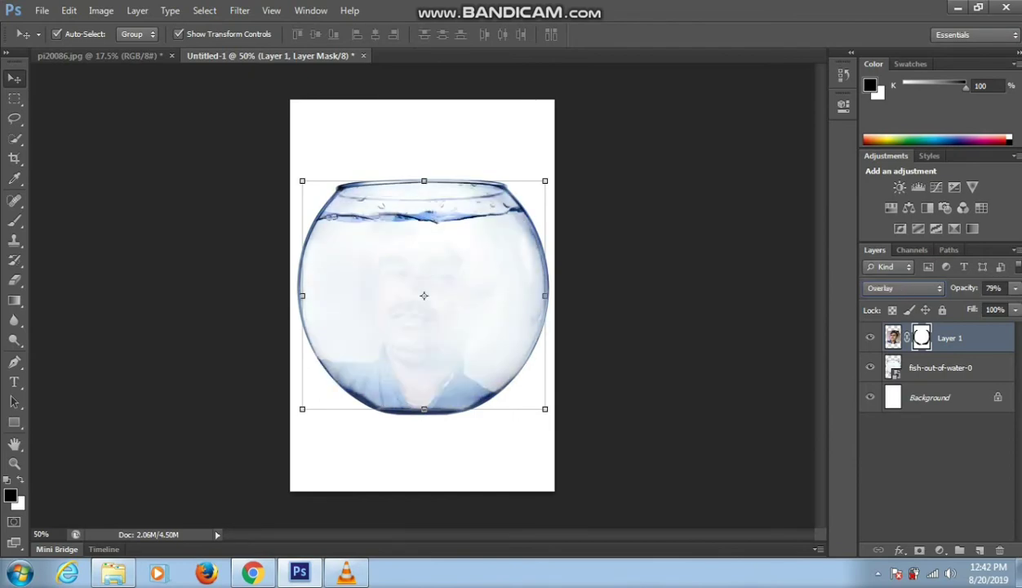
key(Down)
key(Down)
key(Down)
key(Down)
key(Down)
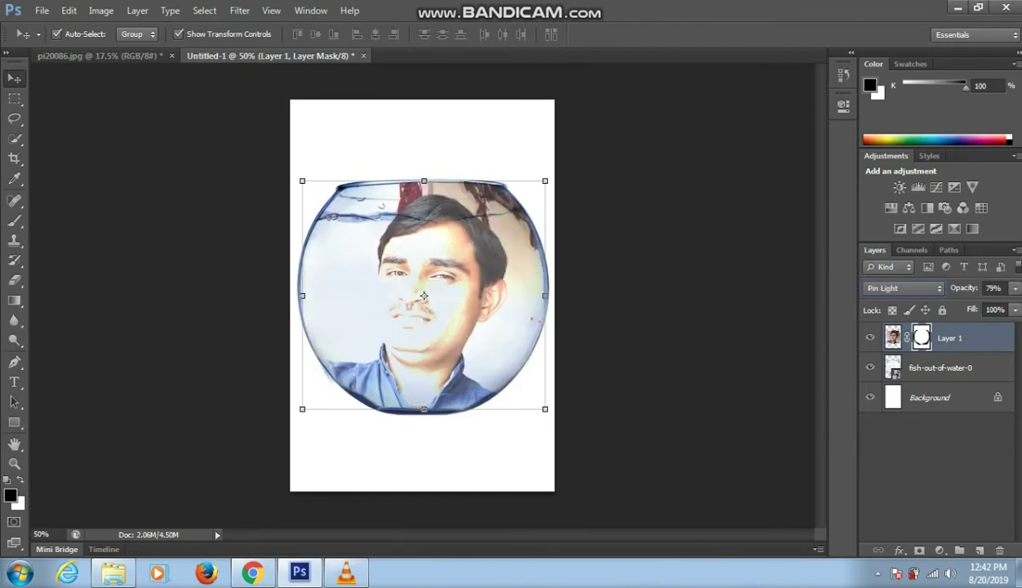
key(Down)
key(Down)
key(Down)
key(Down)
key(Down)
key(Down)
key(Down)
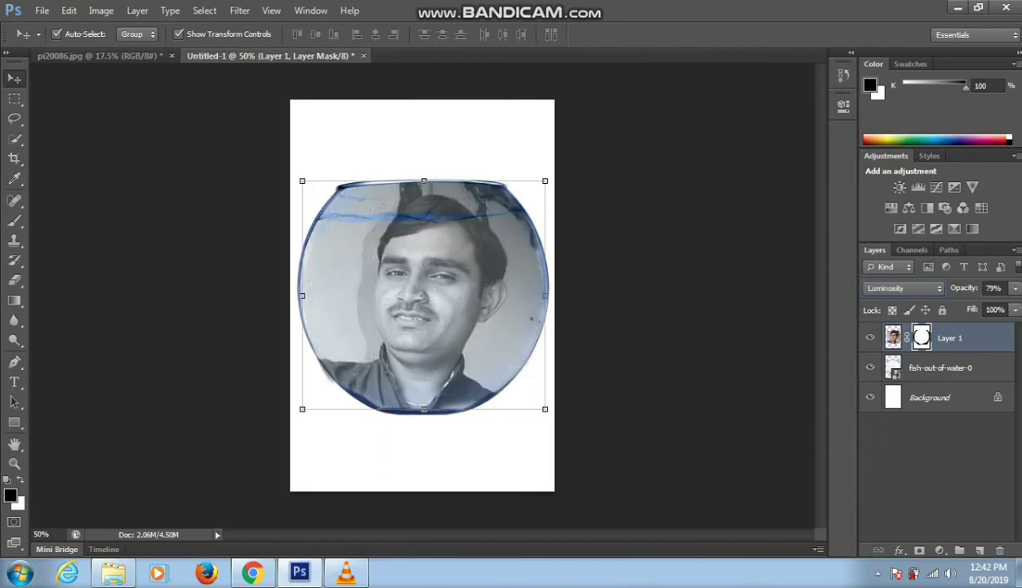
key(Up)
key(Up)
key(Up)
key(Up)
key(Up)
key(Up)
key(Up)
key(Up)
key(Up)
key(Up)
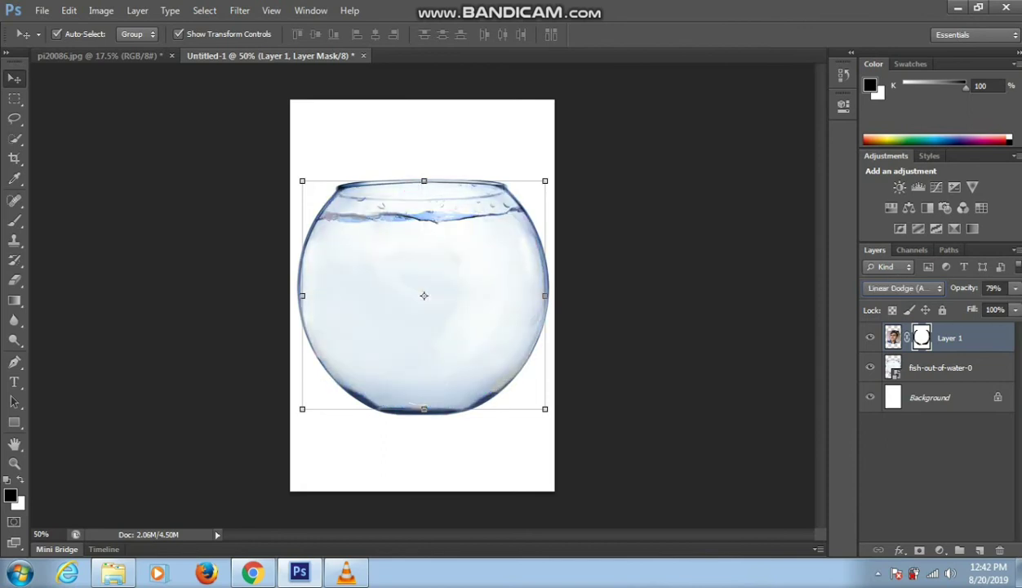
key(Up)
key(Up)
key(Up)
key(Up)
key(Up)
key(Down)
key(Up)
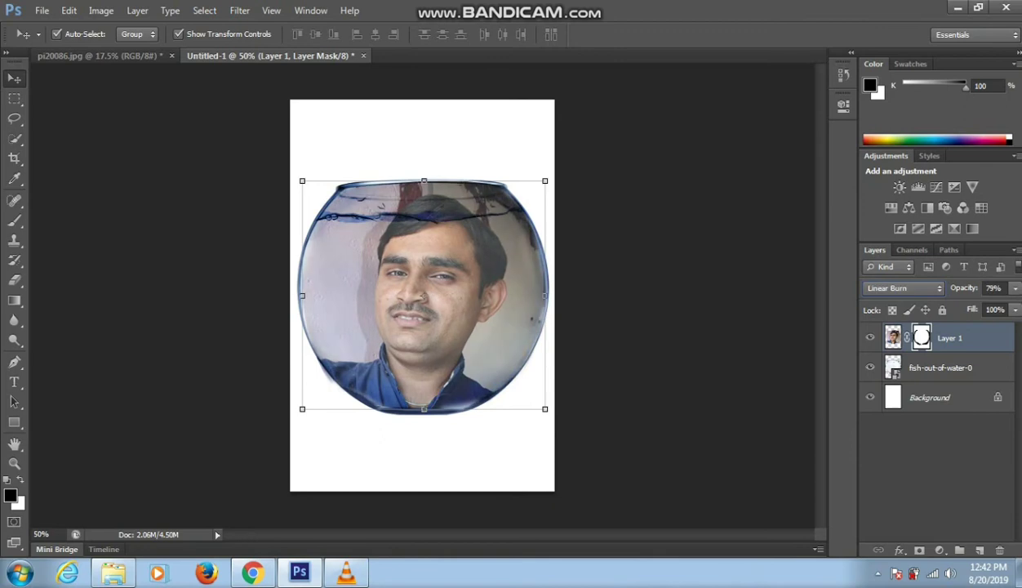
key(Up)
key(Up)
key(Down)
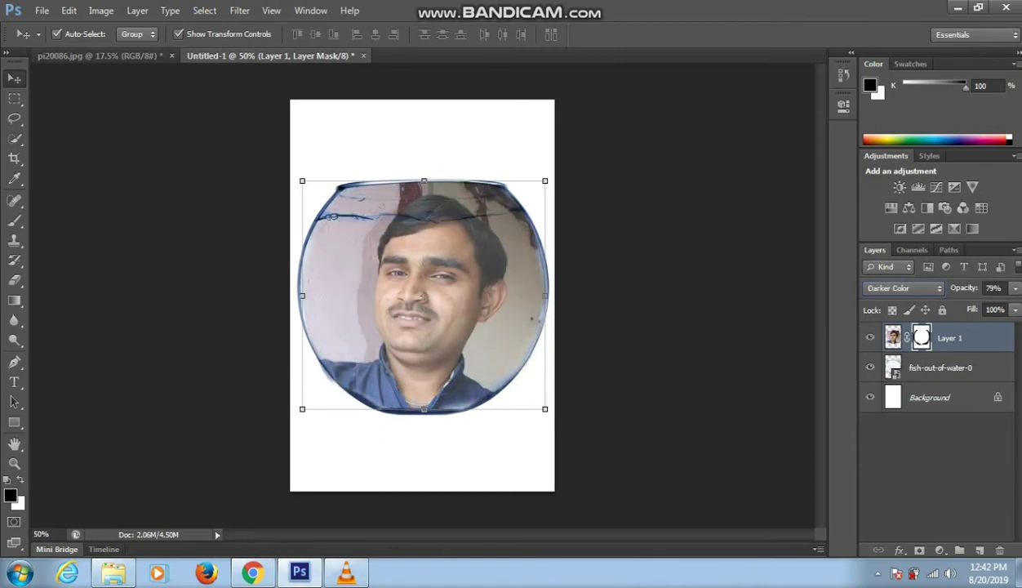
key(Down)
key(Up)
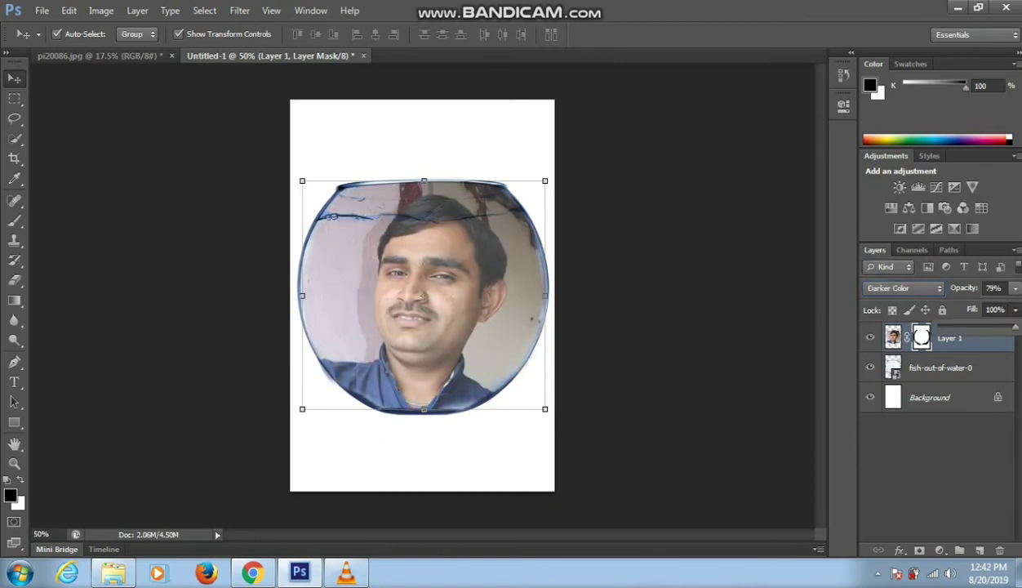
Step: Raise the face layer's fill to 93% and its opacity to 89%
mouse_move(973, 327)
mouse_down()
mouse_move(927, 327)
mouse_move(987, 327)
mouse_up()
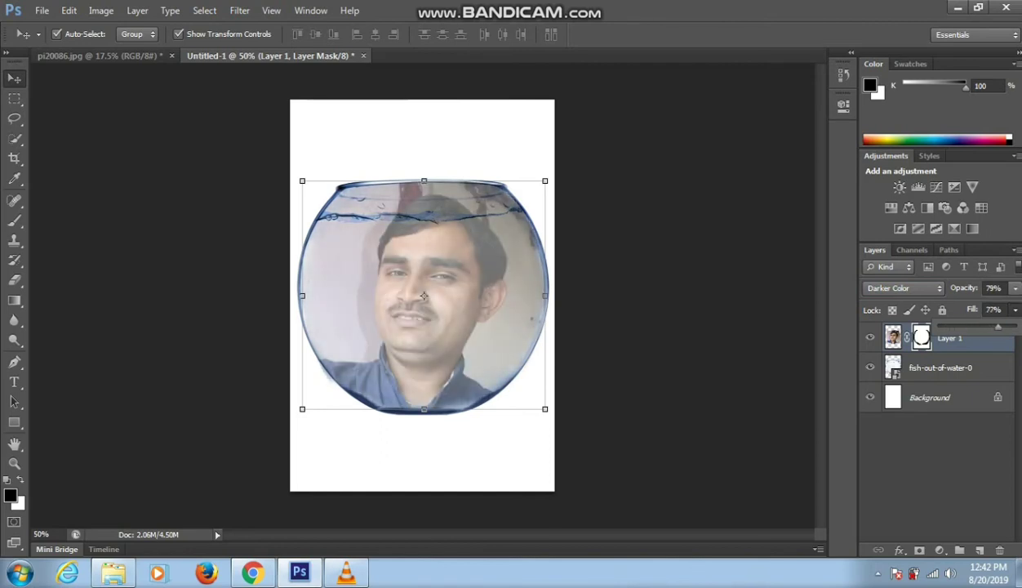
drag(997, 327, 1012, 326)
drag(1015, 288, 1010, 306)
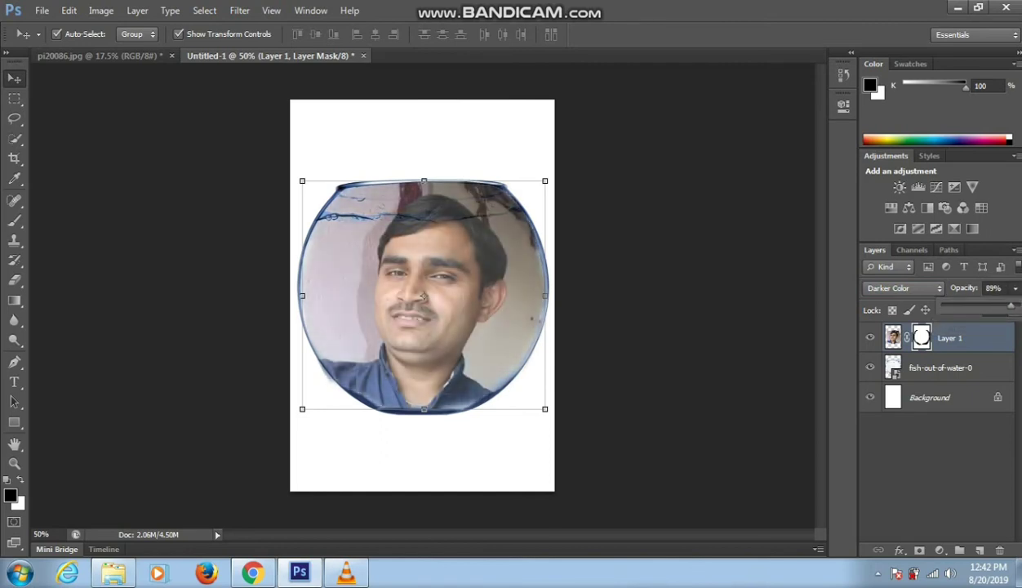
click(939, 473)
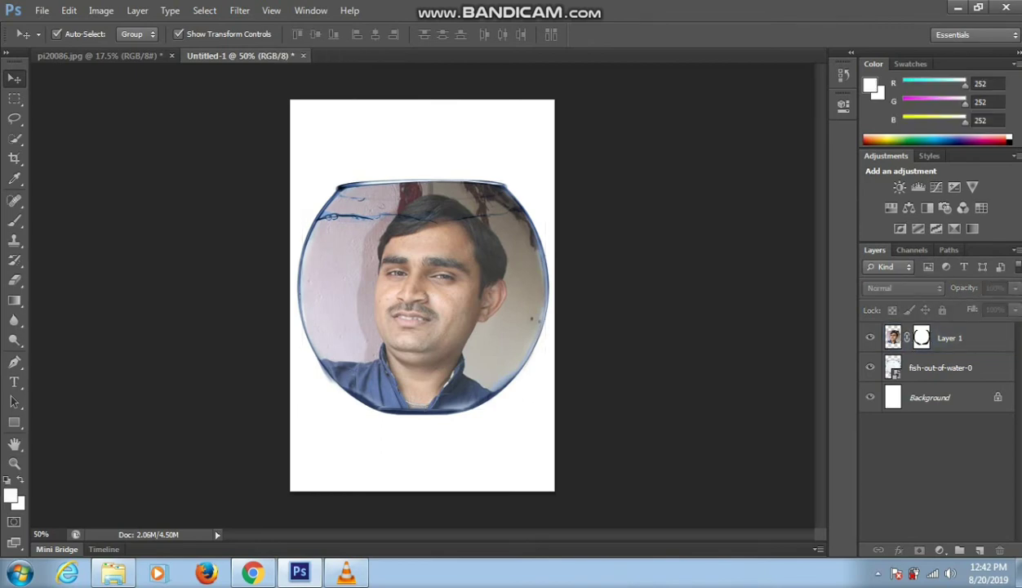
Step: Scale the face layer down to about 96% so it fits inside the bowl
click(963, 337)
key(ctrl+t)
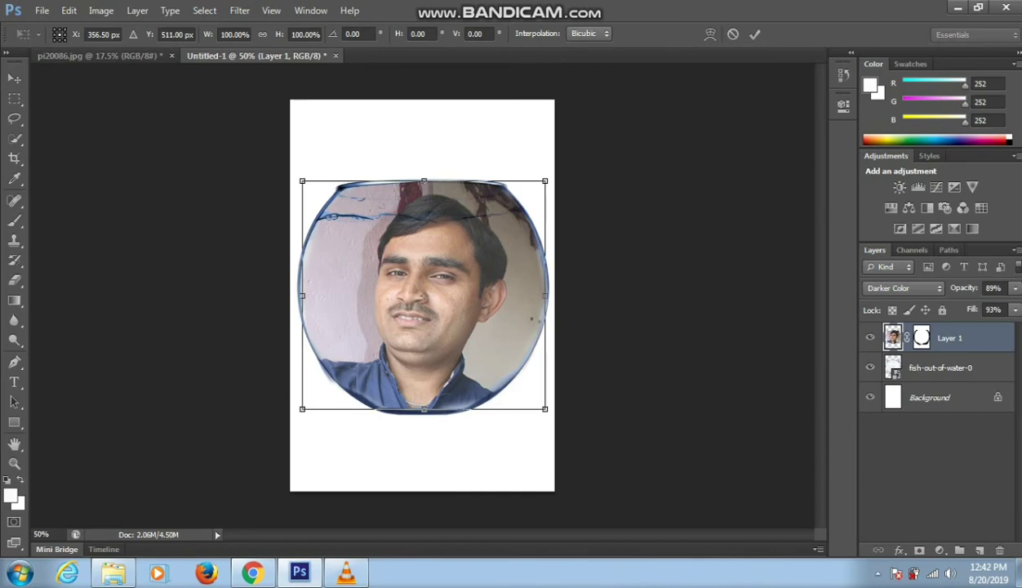
drag(545, 408, 540, 401)
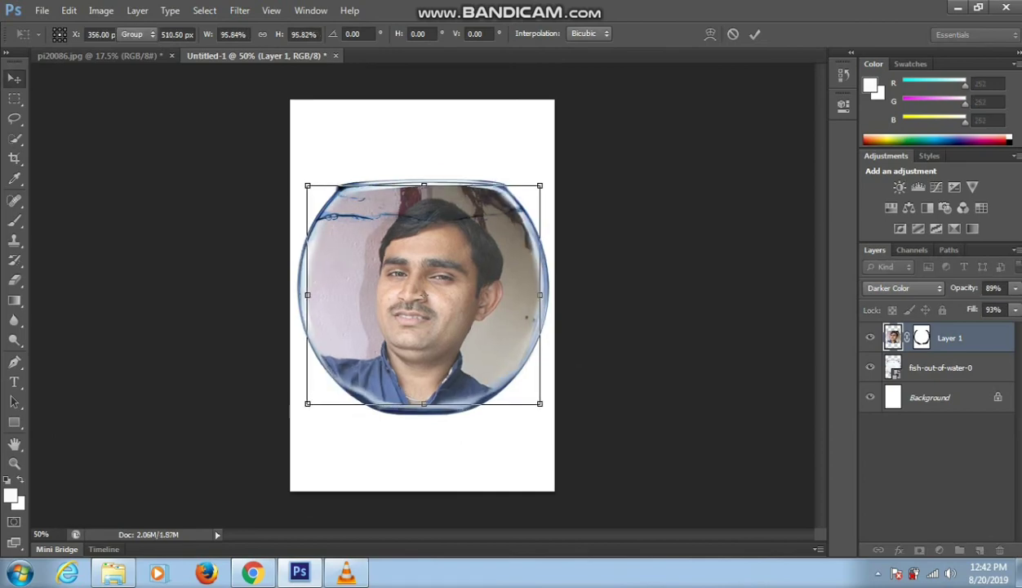
key(Return)
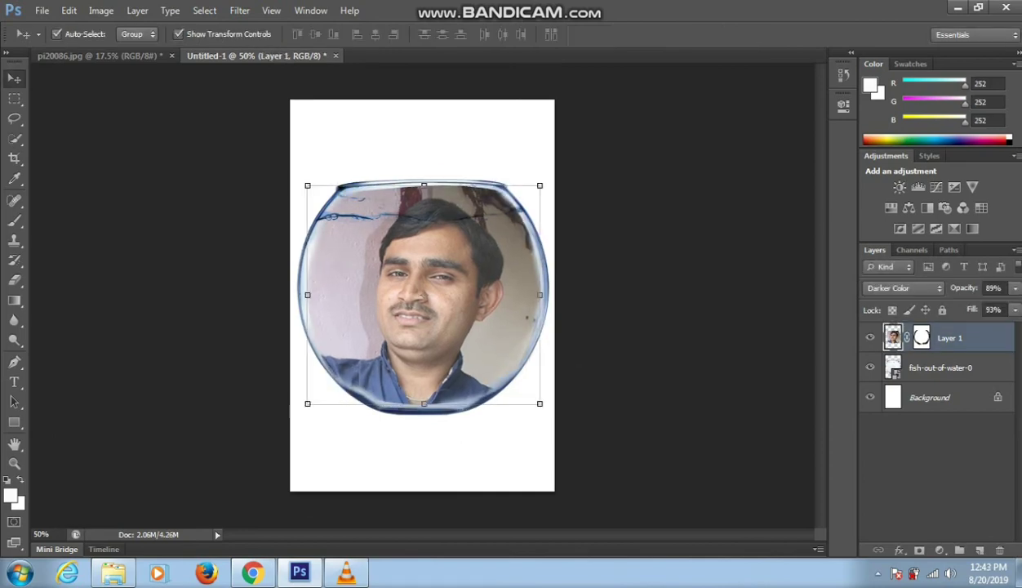
Step: Paint black on the face layer's mask to hide the photo's edges and the reddish wall behind the head
key(b)
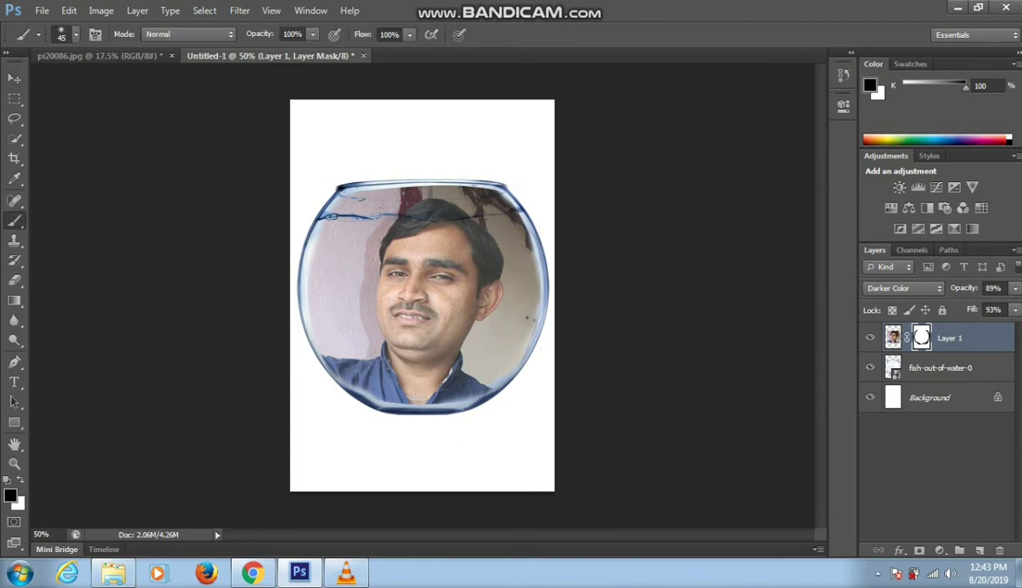
mouse_move(461, 192)
mouse_down()
mouse_move(500, 200)
mouse_move(516, 257)
mouse_up()
mouse_move(502, 216)
mouse_down()
mouse_move(523, 294)
mouse_move(441, 387)
mouse_up()
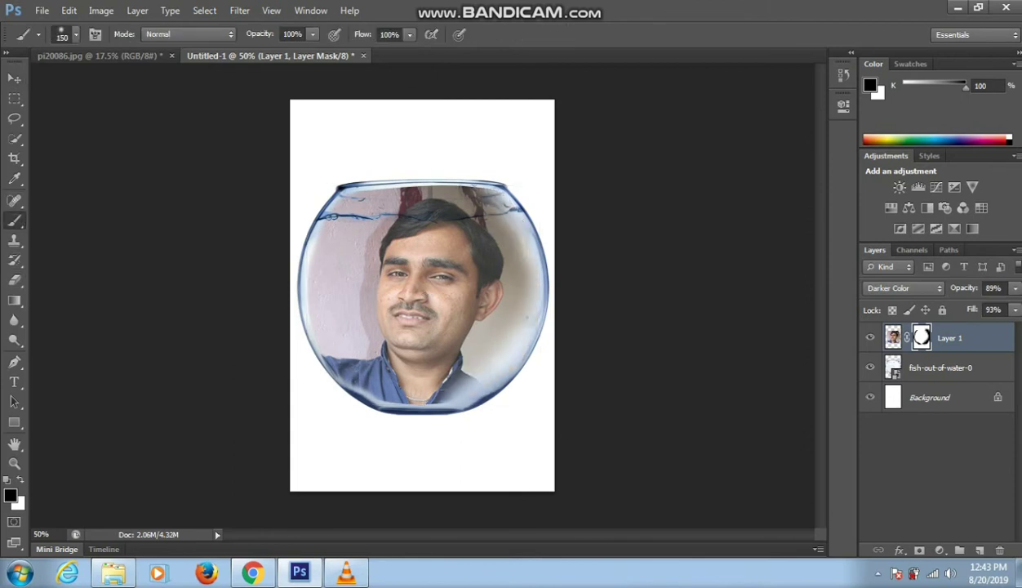
mouse_move(516, 277)
mouse_down()
mouse_move(473, 192)
mouse_move(322, 237)
mouse_up()
mouse_move(318, 302)
mouse_down()
mouse_move(360, 198)
mouse_move(343, 376)
mouse_up()
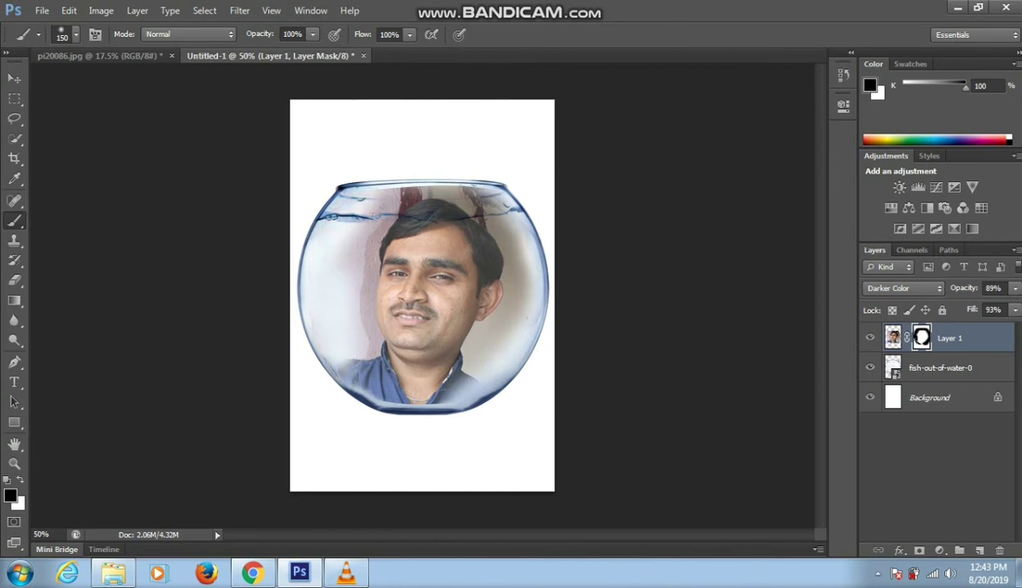
mouse_move(445, 388)
mouse_down()
mouse_move(375, 386)
mouse_move(339, 253)
mouse_move(371, 337)
mouse_move(355, 271)
mouse_up()
mouse_move(364, 336)
mouse_down()
mouse_move(351, 224)
mouse_move(445, 192)
mouse_move(494, 217)
mouse_up()
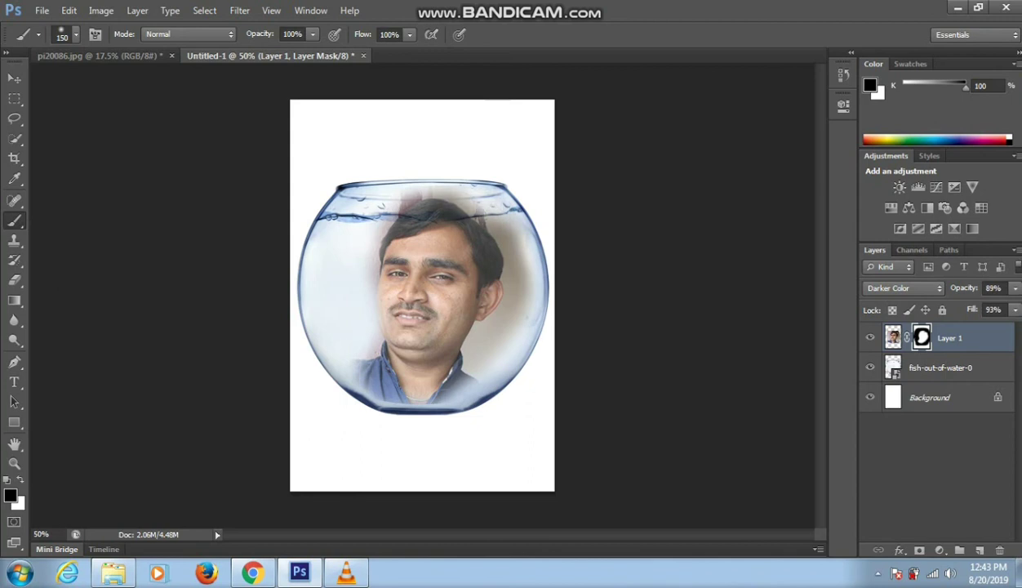
mouse_move(449, 192)
mouse_down()
mouse_move(404, 192)
mouse_move(449, 192)
mouse_move(510, 269)
mouse_move(465, 347)
mouse_up()
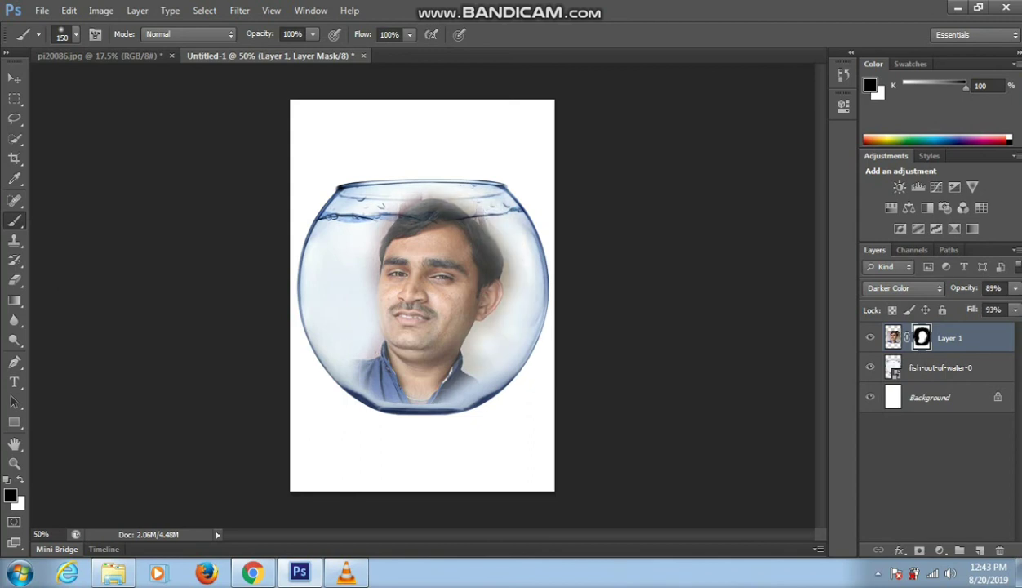
mouse_move(502, 273)
mouse_down()
mouse_move(490, 238)
mouse_move(433, 196)
mouse_move(380, 218)
mouse_move(371, 253)
mouse_up()
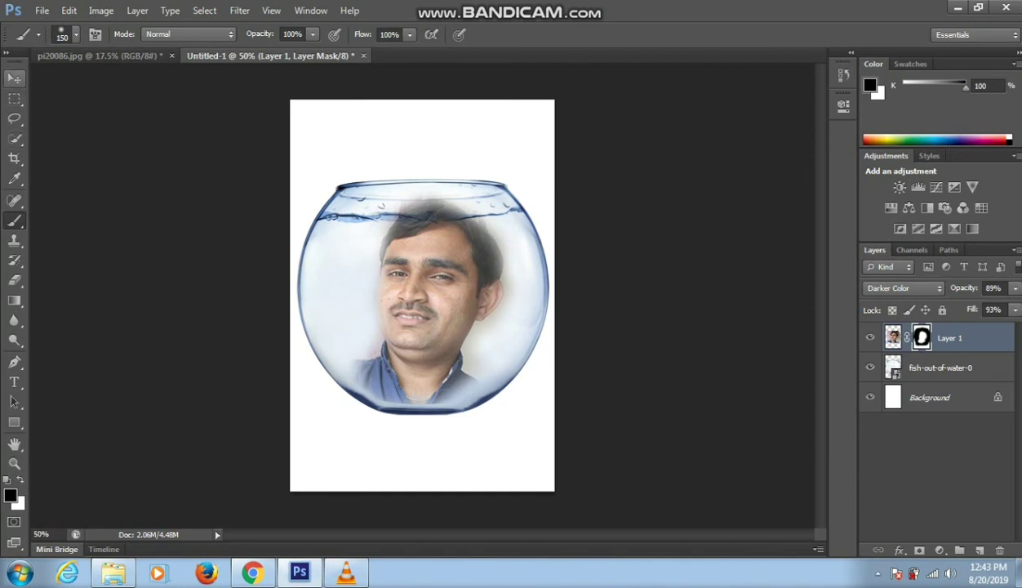
Step: Lower the face layer's fill so the face appears fainter in the water
click(14, 77)
click(1015, 309)
drag(1011, 305, 951, 305)
click(939, 457)
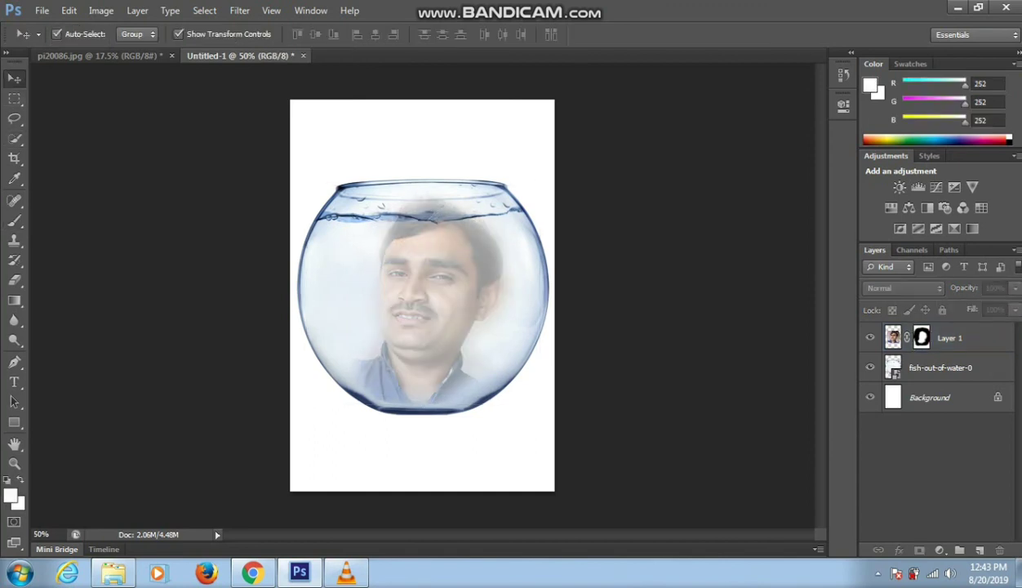
Step: Save the composite as one.psd with Maximize Compatibility, then close it, leaving pi20086.jpg open
key(ctrl+s)
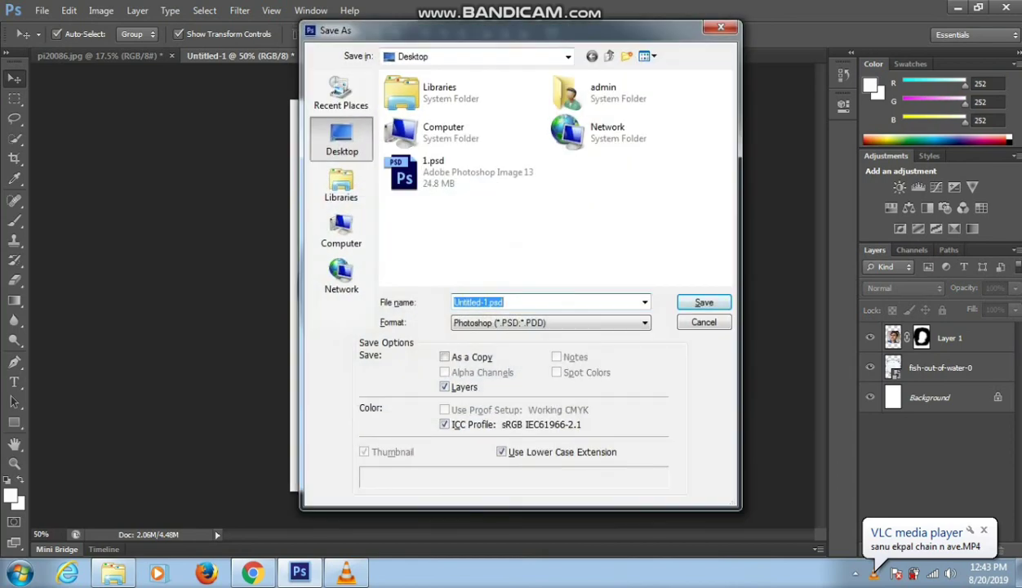
text(one)
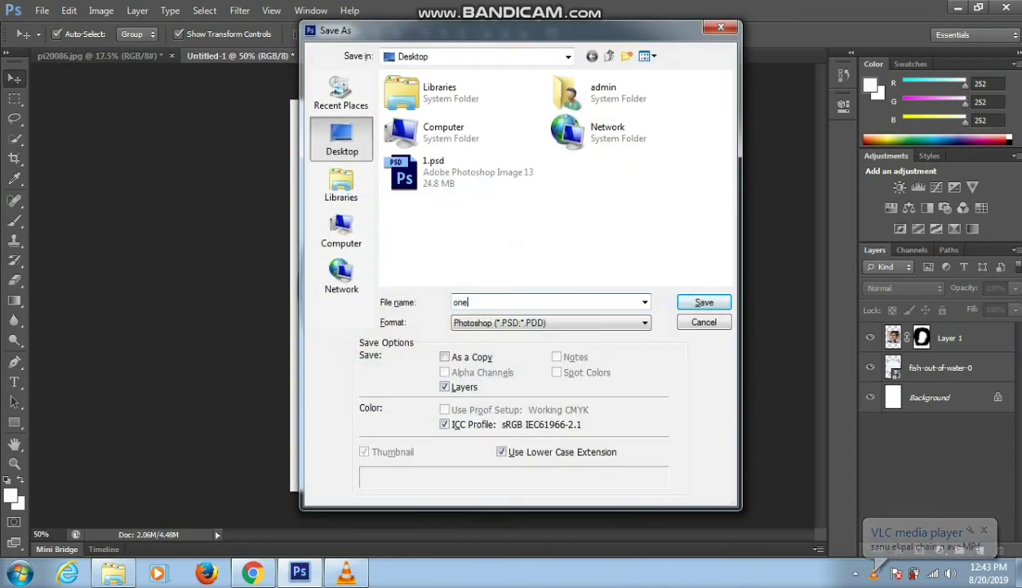
key(Return)
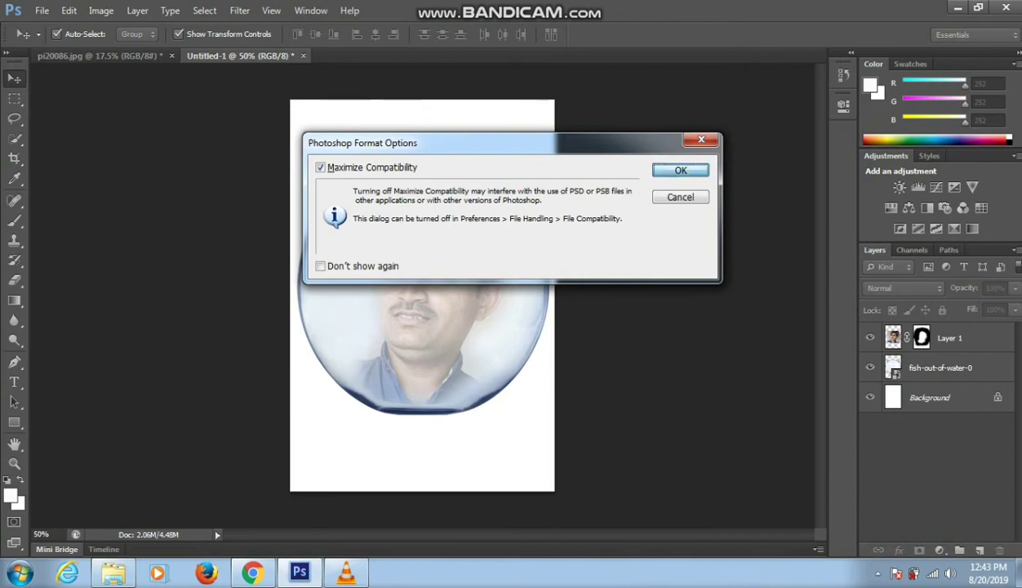
key(Return)
key(ctrl+q)
key(n)
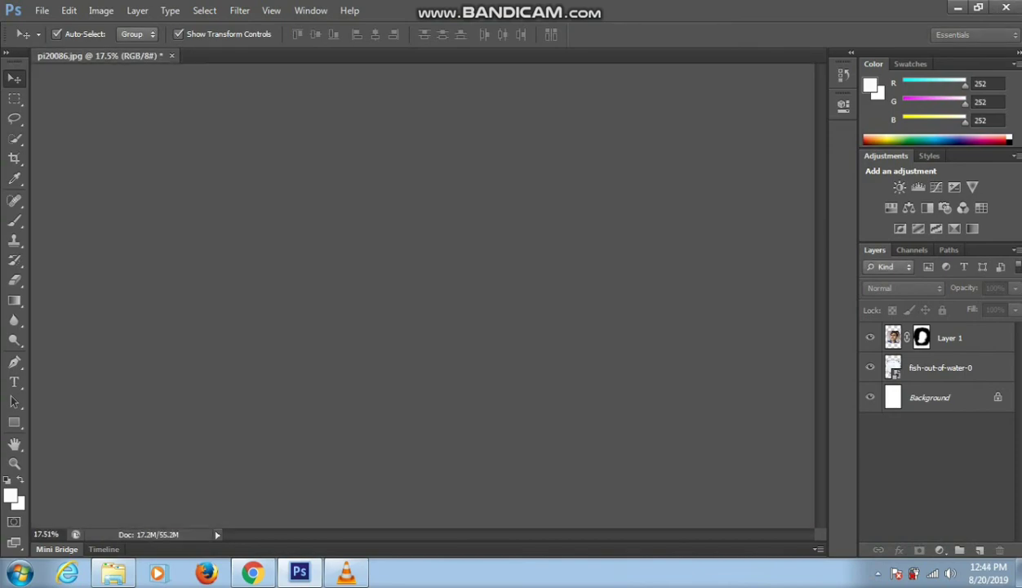